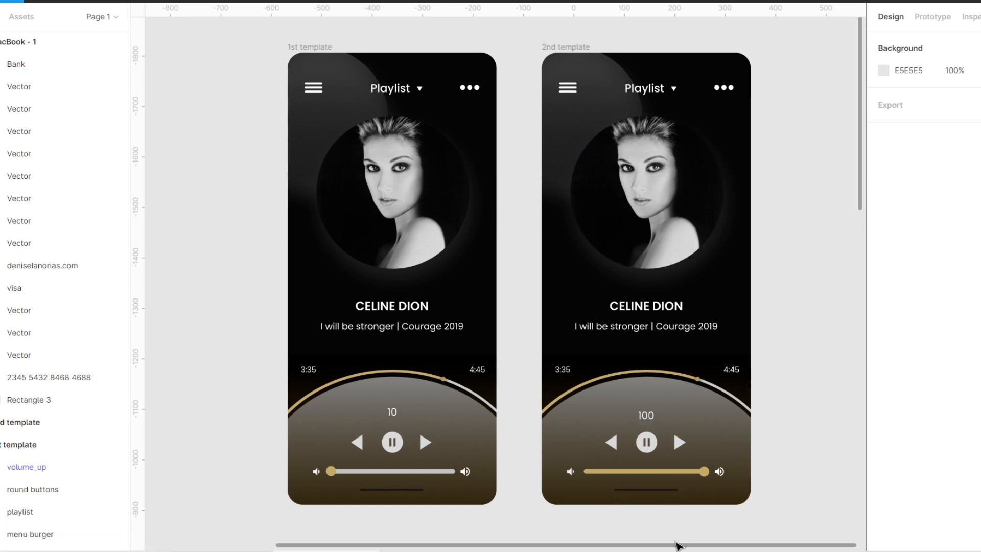
Step: Add an iPhone SE frame on the empty canvas beside the 2nd template
{"action": "left_click_drag", "start_coordinate": [678, 546], "coordinate": [761, 548]}
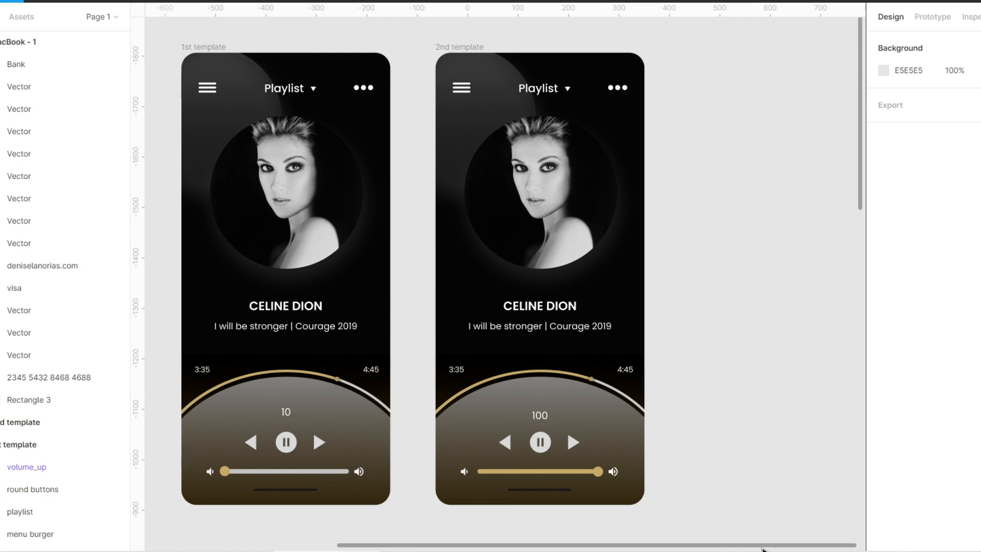
{"action": "scroll", "coordinate": [790, 428], "scroll_direction": "down", "scroll_amount": 3}
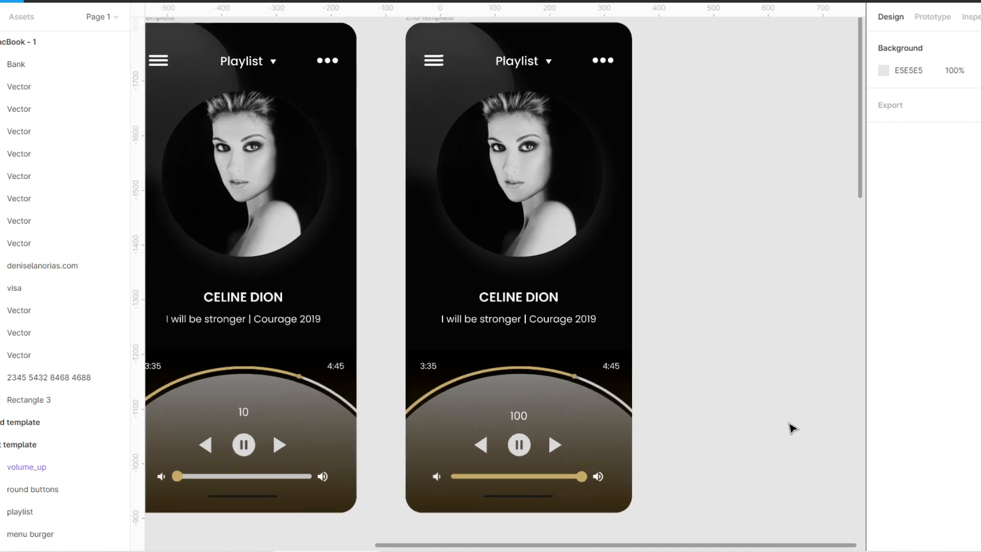
{"action": "scroll", "coordinate": [789, 425], "scroll_direction": "up", "scroll_amount": 1}
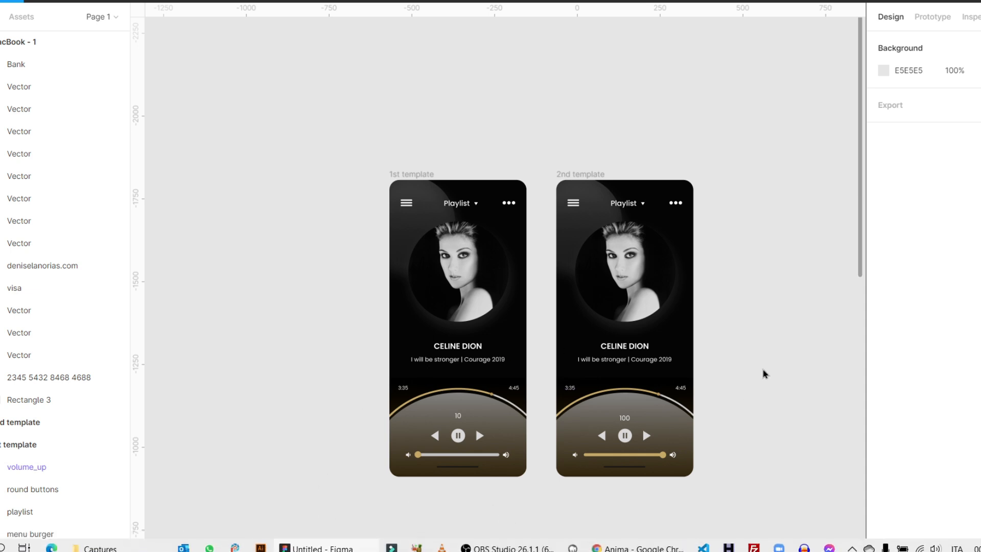
{"action": "left_click_drag", "start_coordinate": [763, 370], "coordinate": [519, 350]}
{"action": "left_click_drag", "start_coordinate": [688, 330], "coordinate": [577, 268]}
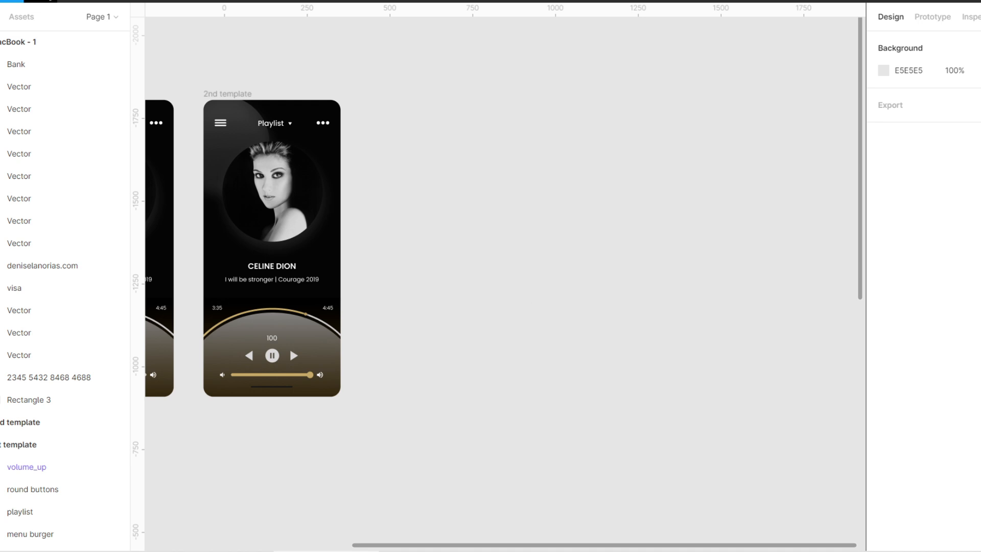
{"action": "left_click", "coordinate": [51, 2]}
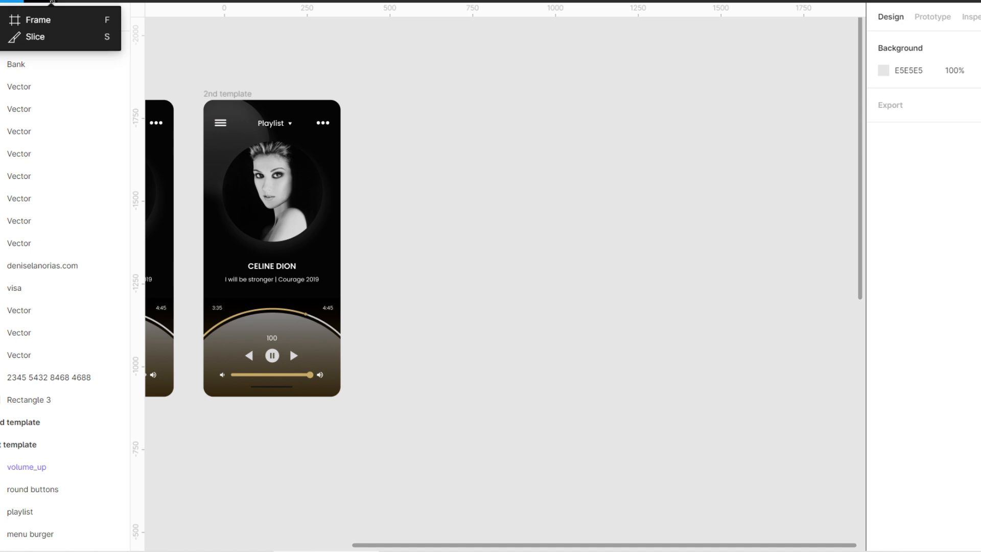
{"action": "left_click", "coordinate": [48, 18]}
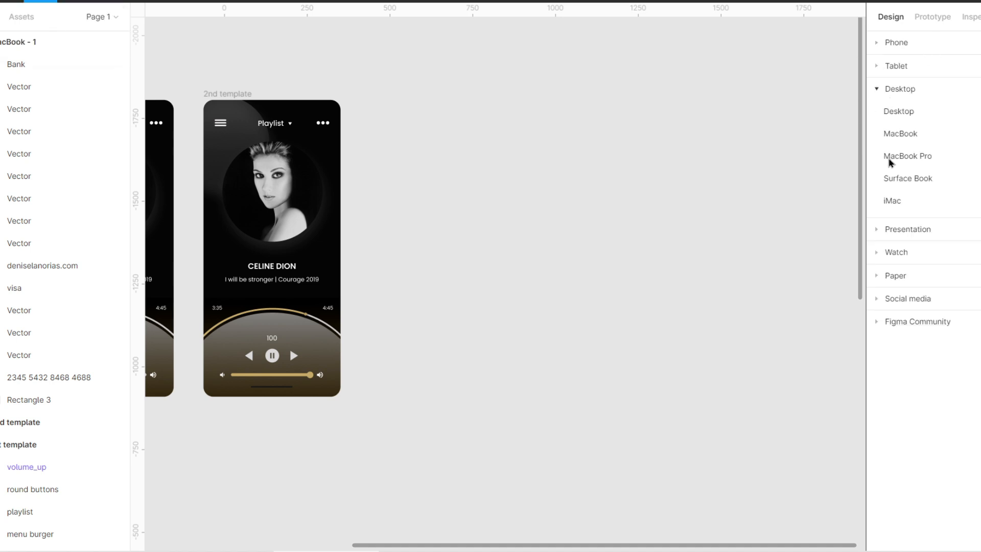
{"action": "left_click", "coordinate": [878, 44]}
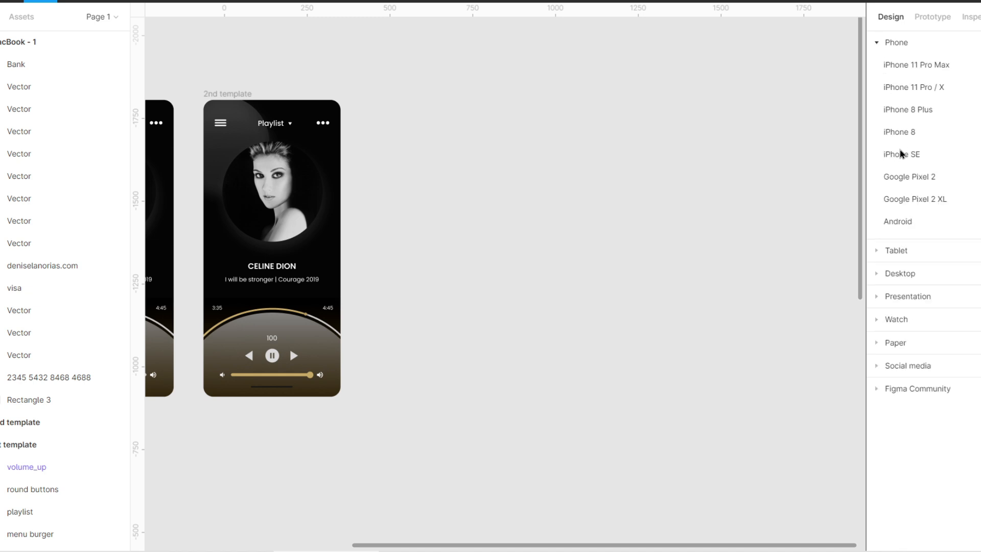
{"action": "left_click", "coordinate": [902, 155]}
{"action": "left_click_drag", "start_coordinate": [484, 228], "coordinate": [601, 204]}
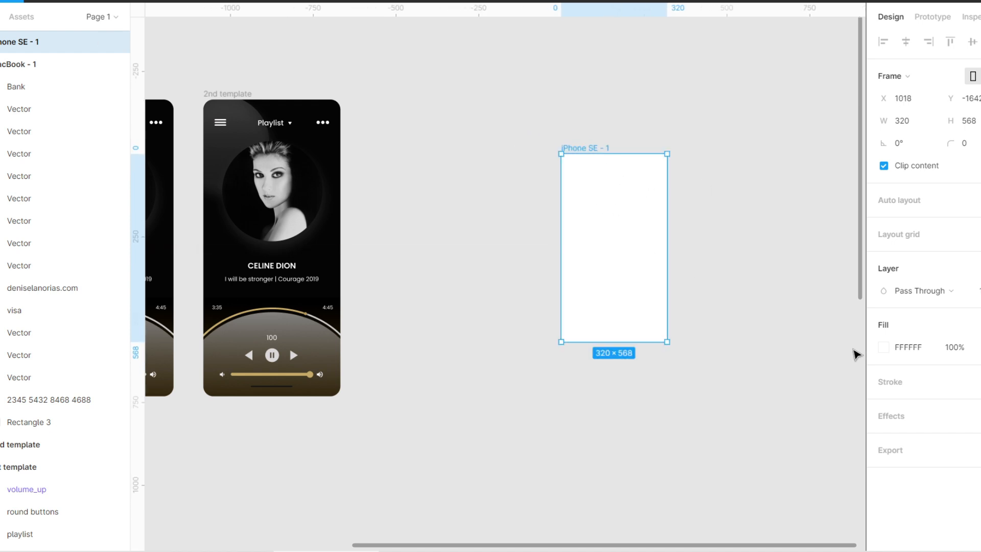
Step: Fill the iPhone SE frame with dark teal 0E394B and move it closer to the 2nd template, to X 928
{"action": "left_click", "coordinate": [884, 350]}
{"action": "left_click", "coordinate": [823, 330]}
{"action": "mouse_move", "coordinate": [824, 330]}
{"action": "left_mouse_down"}
{"action": "mouse_move", "coordinate": [865, 193]}
{"action": "mouse_move", "coordinate": [836, 318]}
{"action": "left_mouse_up"}
{"action": "mouse_move", "coordinate": [818, 388]}
{"action": "left_mouse_down"}
{"action": "mouse_move", "coordinate": [729, 394]}
{"action": "mouse_move", "coordinate": [804, 392]}
{"action": "left_mouse_up"}
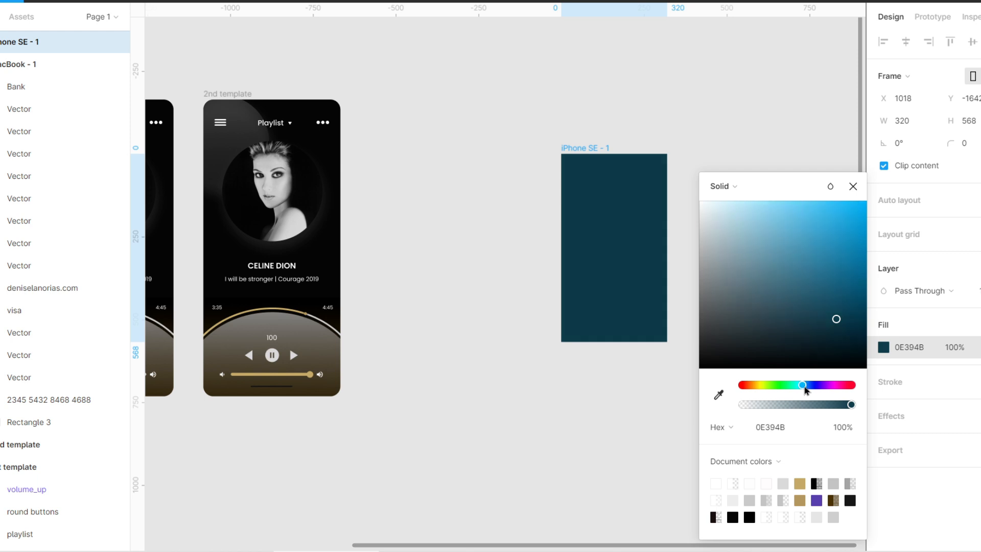
{"action": "left_click", "coordinate": [613, 384]}
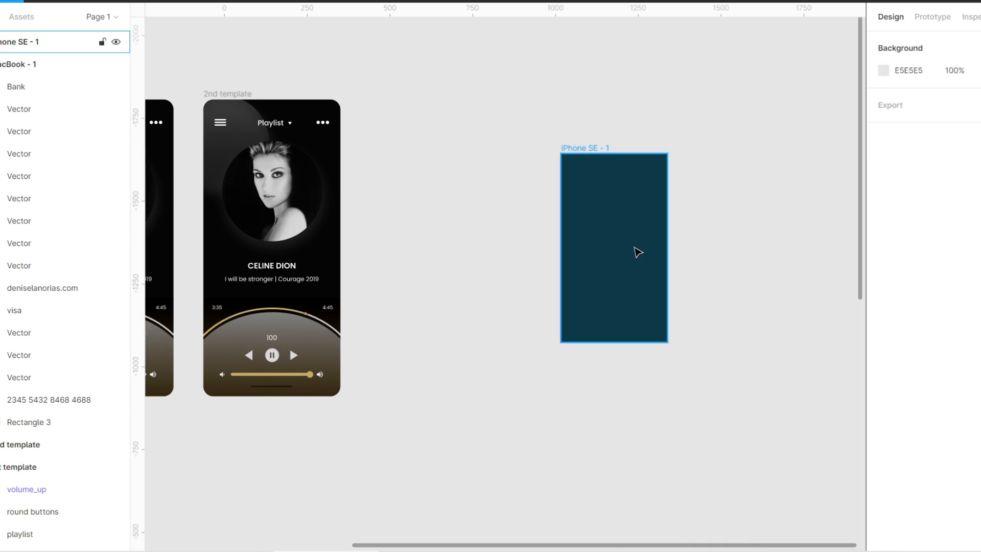
{"action": "scroll", "coordinate": [659, 249], "scroll_direction": "up", "scroll_amount": 5}
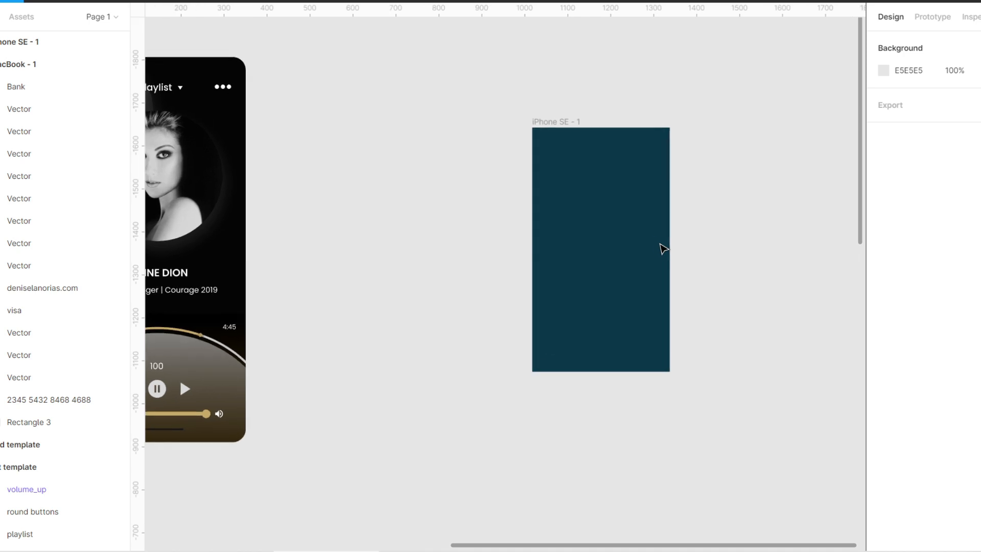
{"action": "left_click_drag", "start_coordinate": [616, 177], "coordinate": [562, 220]}
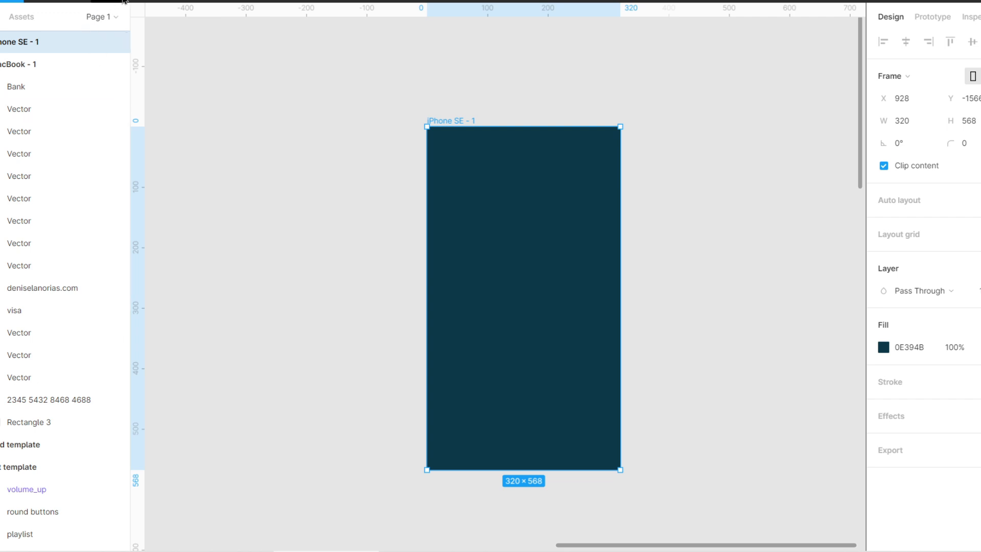
Step: Add the text 10 at size 35 to the iPhone SE frame and place it centred near the top, at X 143, Y 63
{"action": "left_click", "coordinate": [138, 1]}
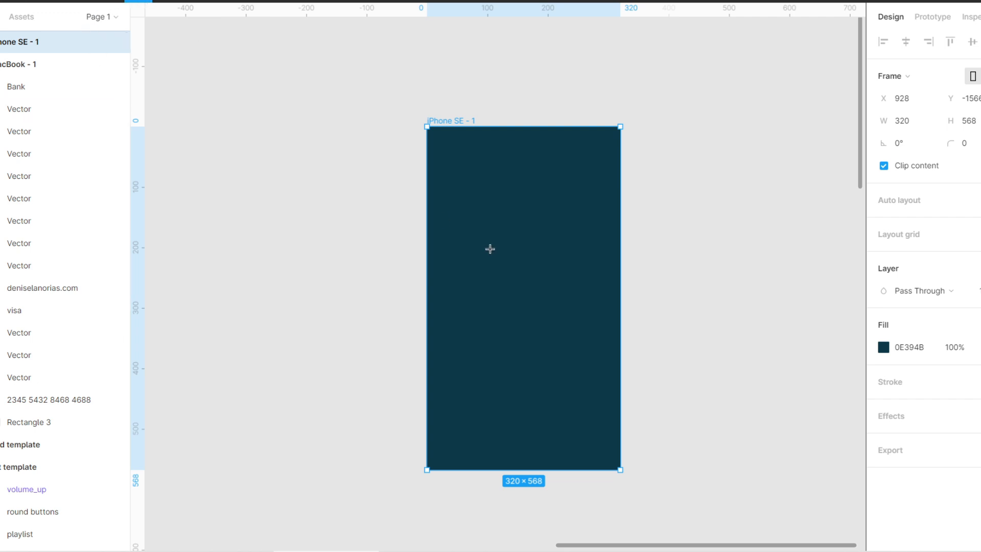
{"action": "left_click", "coordinate": [504, 192]}
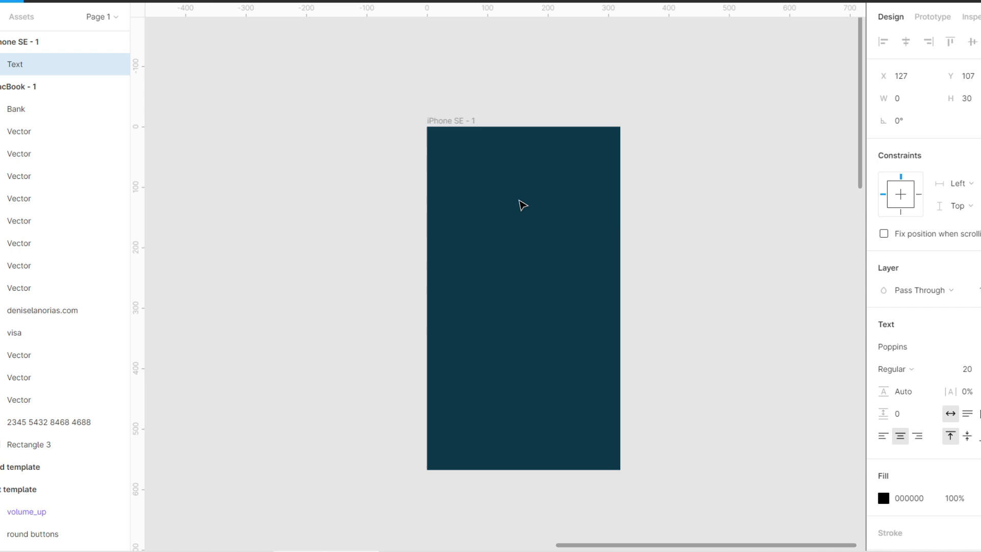
{"action": "left_click", "coordinate": [977, 374]}
{"action": "type", "text": "35"}
{"action": "left_click", "coordinate": [513, 205]}
{"action": "left_click", "coordinate": [516, 209]}
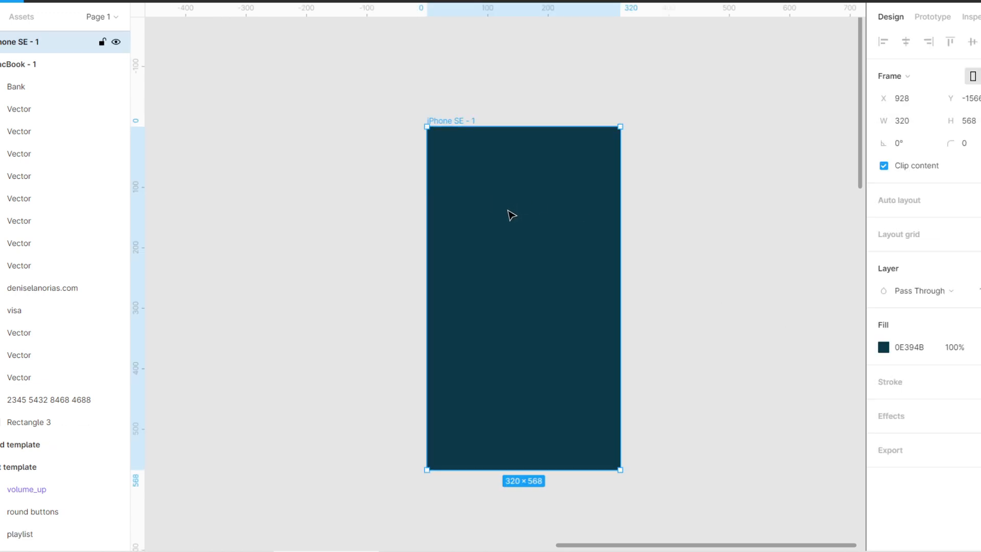
{"action": "left_click", "coordinate": [143, 2]}
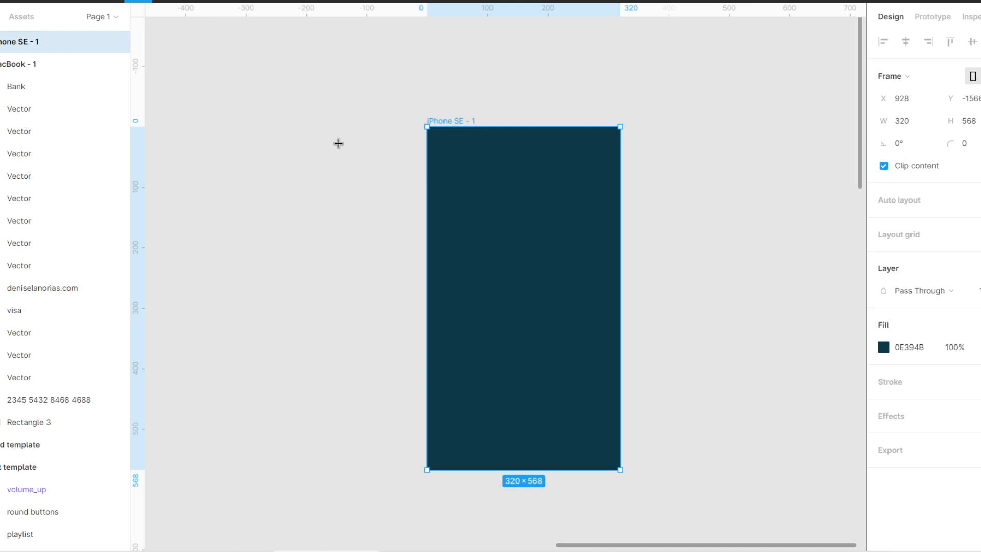
{"action": "left_click", "coordinate": [494, 191]}
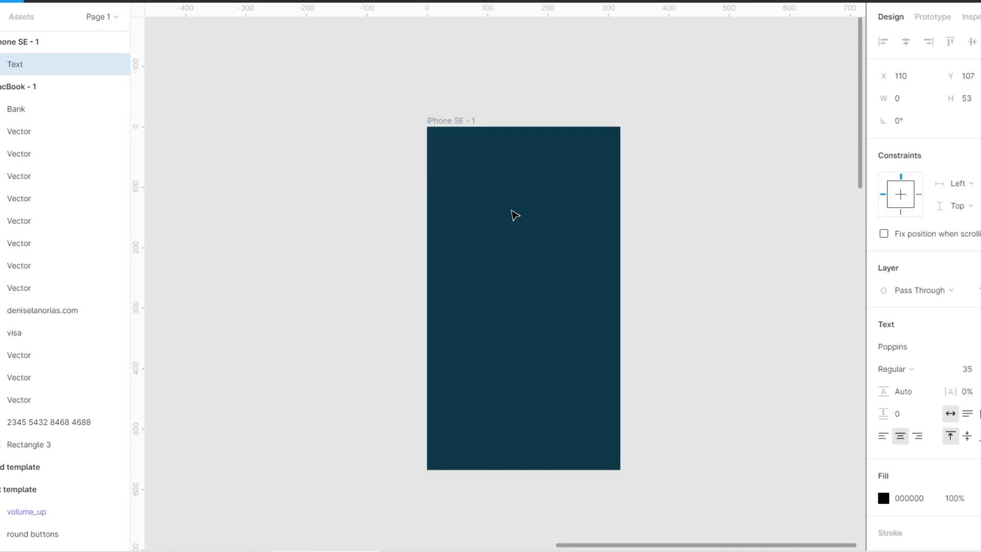
{"action": "type", "text": "10"}
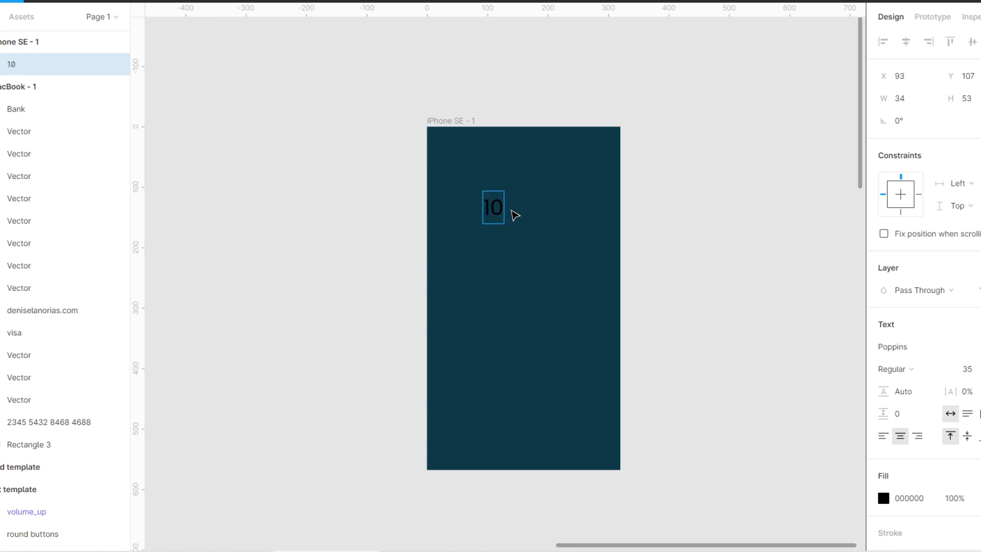
{"action": "key", "text": "Escape"}
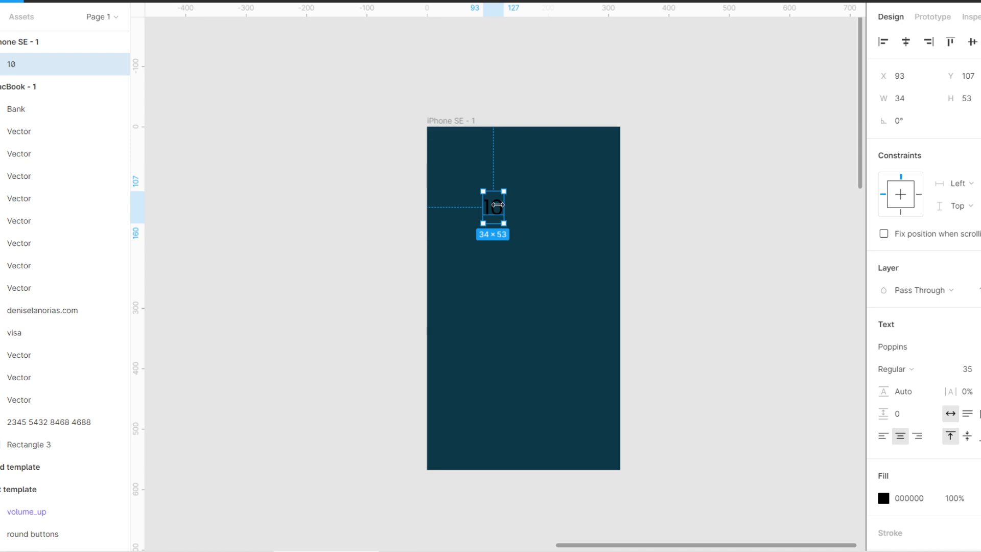
{"action": "left_click_drag", "start_coordinate": [504, 206], "coordinate": [534, 194]}
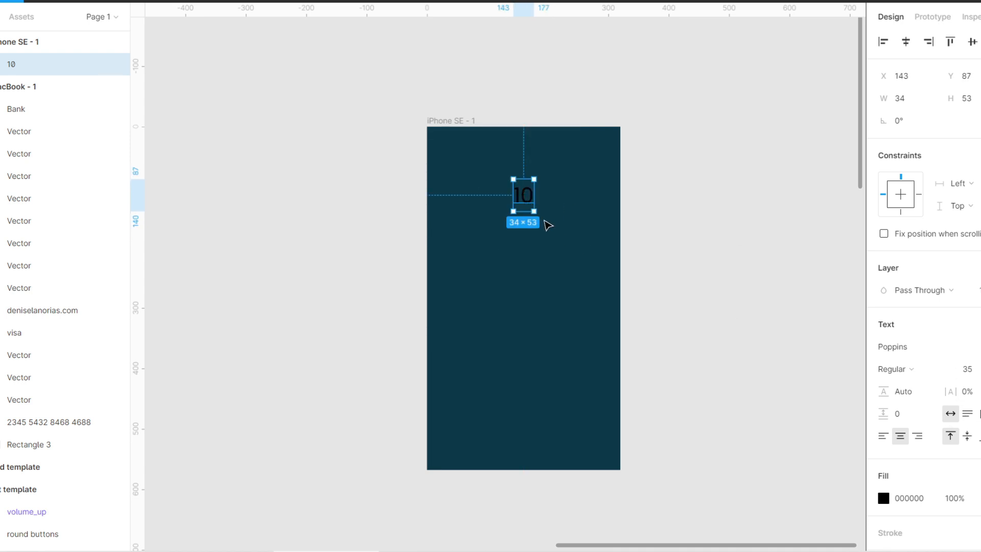
{"action": "left_click_drag", "start_coordinate": [525, 197], "coordinate": [525, 181]}
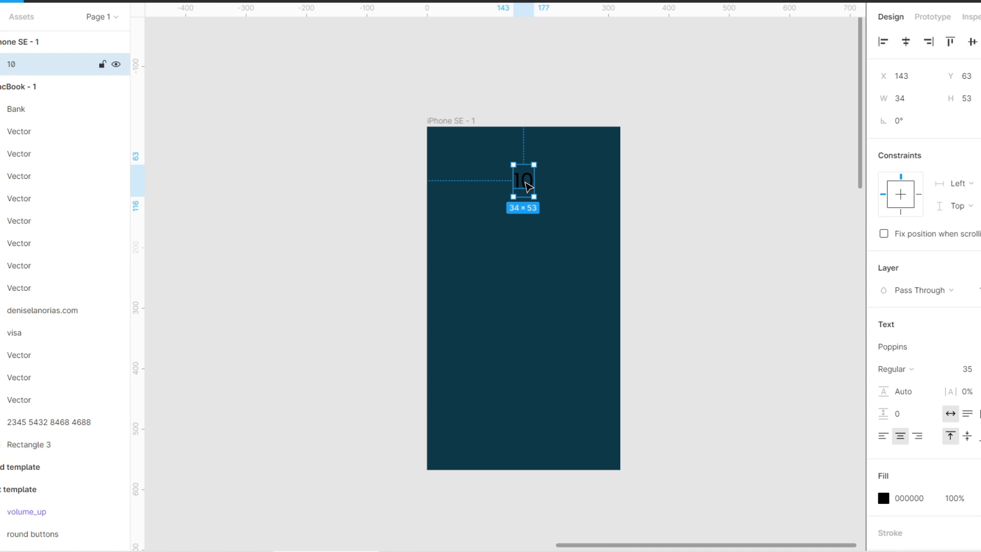
Step: Duplicate the 10 text four times straight down the frame and even out the spacing of the column
{"action": "left_click_drag", "start_coordinate": [526, 187], "coordinate": [524, 273]}
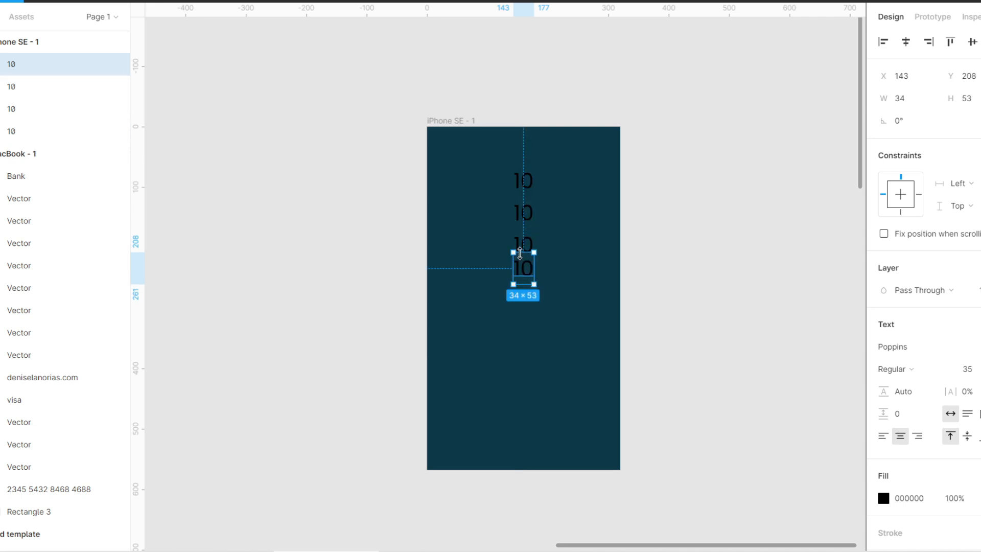
{"action": "left_click_drag", "start_coordinate": [526, 274], "coordinate": [526, 298]}
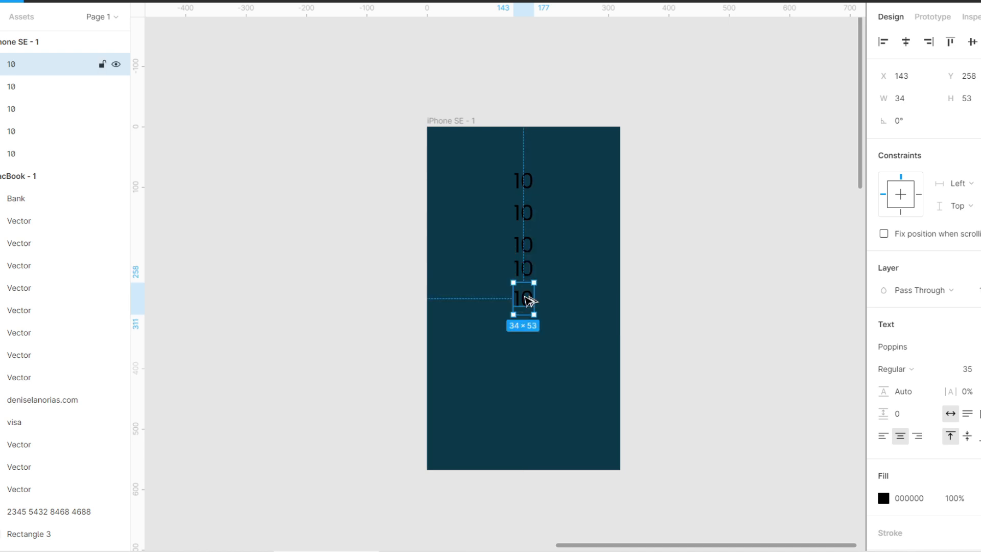
{"action": "left_click", "coordinate": [573, 285]}
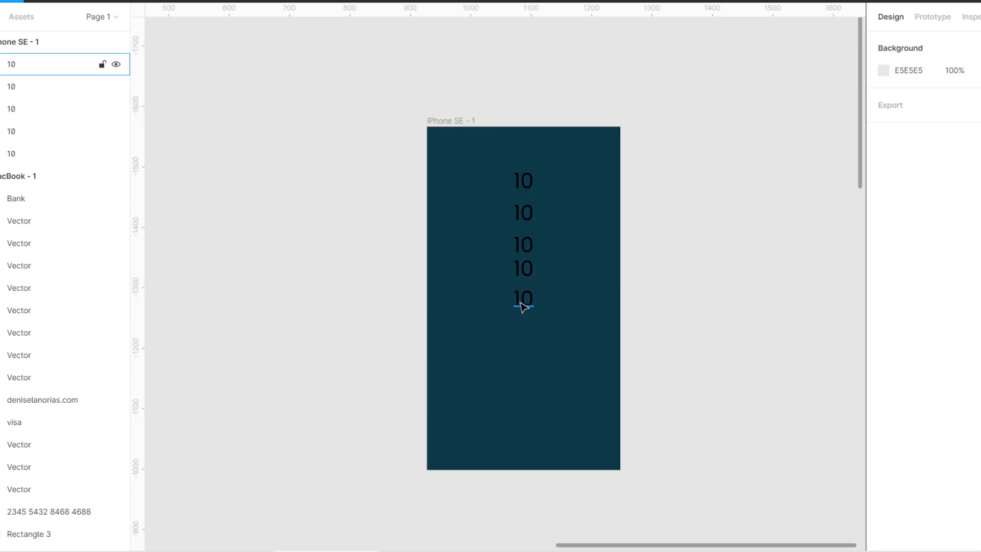
{"action": "left_click", "coordinate": [525, 277]}
{"action": "left_click_drag", "start_coordinate": [525, 277], "coordinate": [529, 315]}
{"action": "left_click", "coordinate": [545, 319]}
{"action": "left_click", "coordinate": [568, 312]}
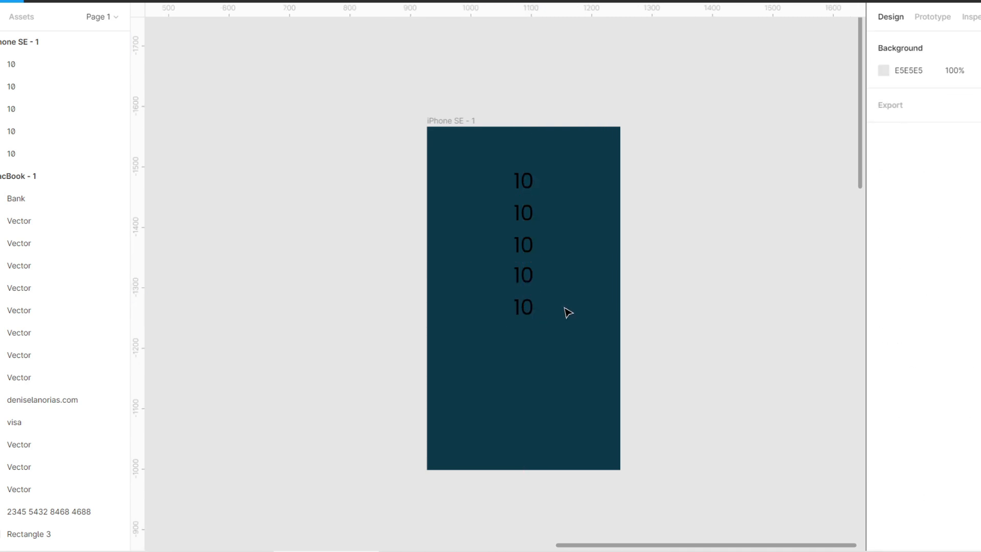
Step: Change the second number in the column to 20
{"action": "left_click", "coordinate": [525, 183]}
{"action": "left_click", "coordinate": [547, 228]}
{"action": "left_click", "coordinate": [522, 212]}
{"action": "double_click", "coordinate": [523, 214]}
{"action": "left_click", "coordinate": [522, 215]}
{"action": "key", "text": "BackSpace"}
{"action": "type", "text": "2"}
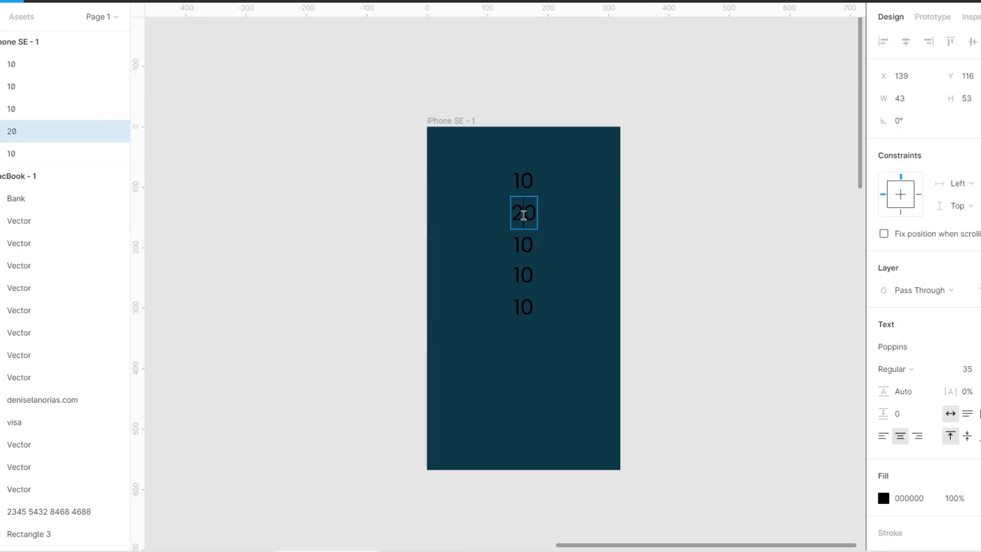
Step: Change the third number in the column to 30 and the fourth to 40
{"action": "double_click", "coordinate": [521, 241]}
{"action": "key", "text": "BackSpace"}
{"action": "type", "text": "3"}
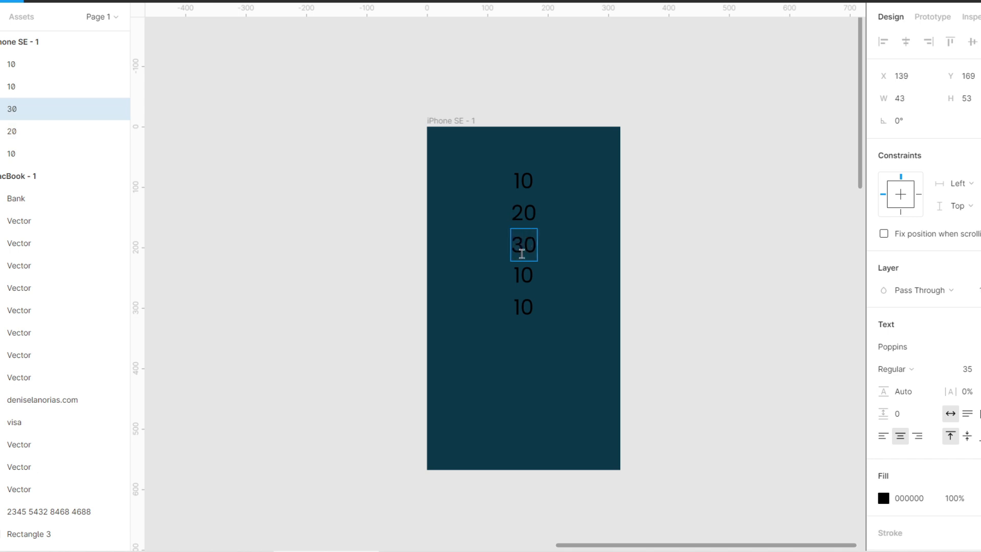
{"action": "double_click", "coordinate": [522, 274]}
{"action": "key", "text": "BackSpace"}
{"action": "type", "text": "4"}
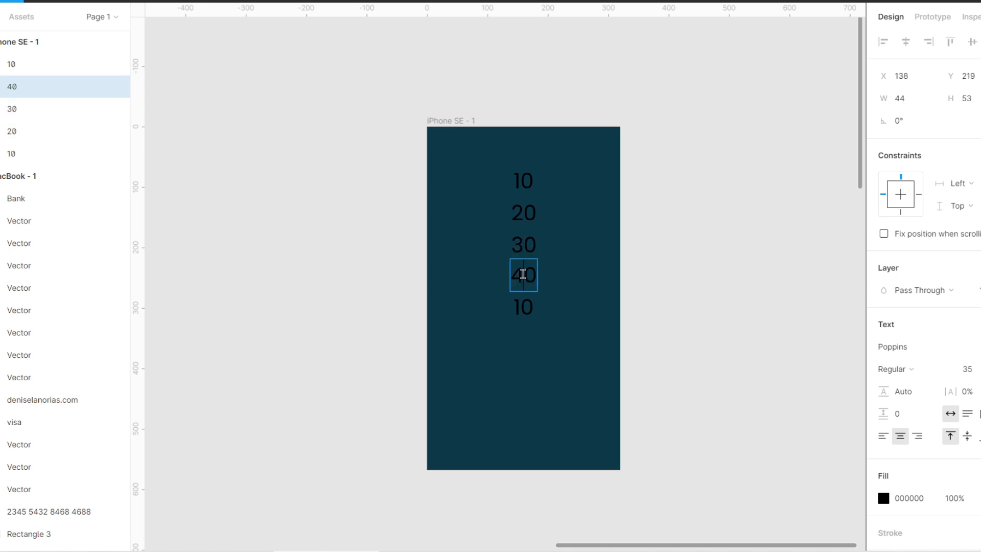
Step: Change the last number in the column to 50
{"action": "double_click", "coordinate": [524, 302]}
{"action": "key", "text": "BackSpace"}
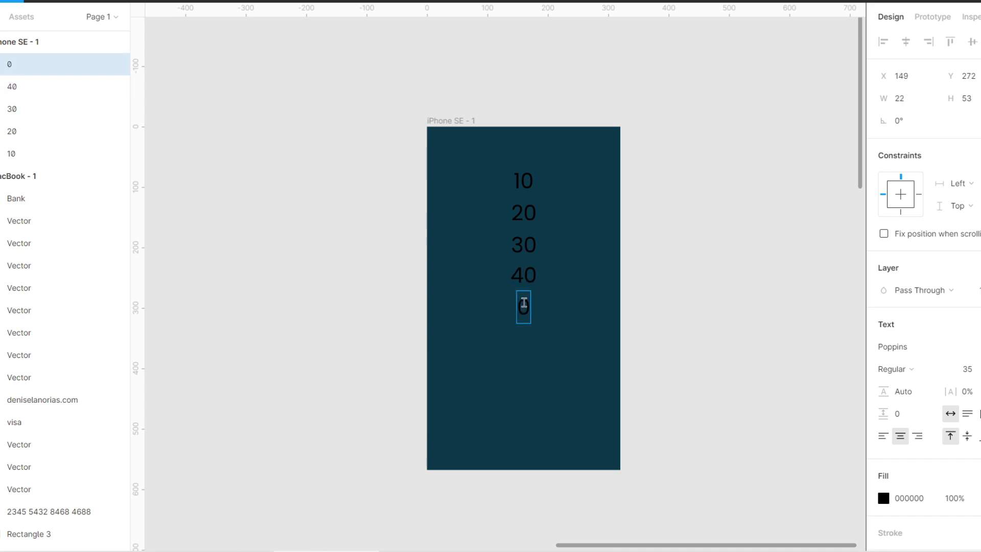
{"action": "type", "text": "500"}
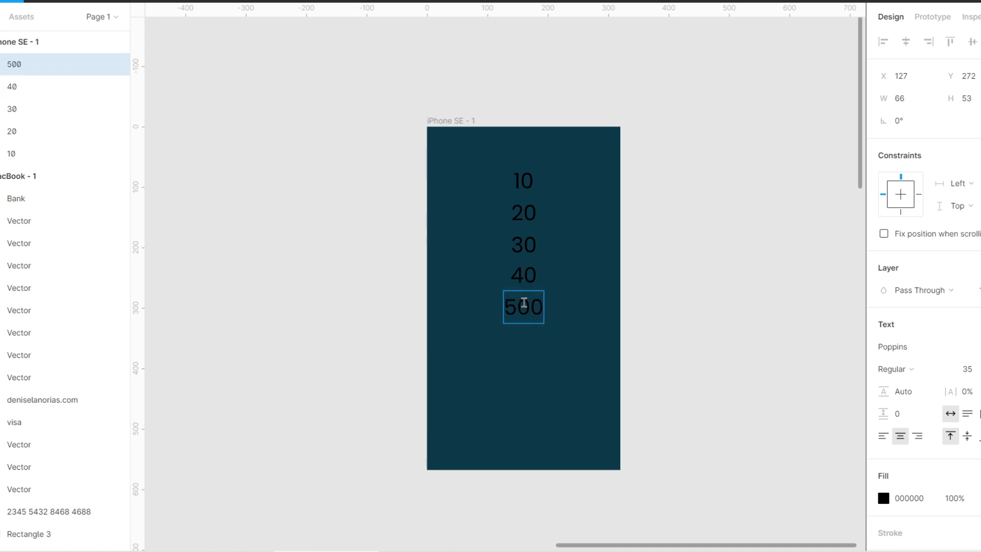
{"action": "key", "text": "BackSpace"}
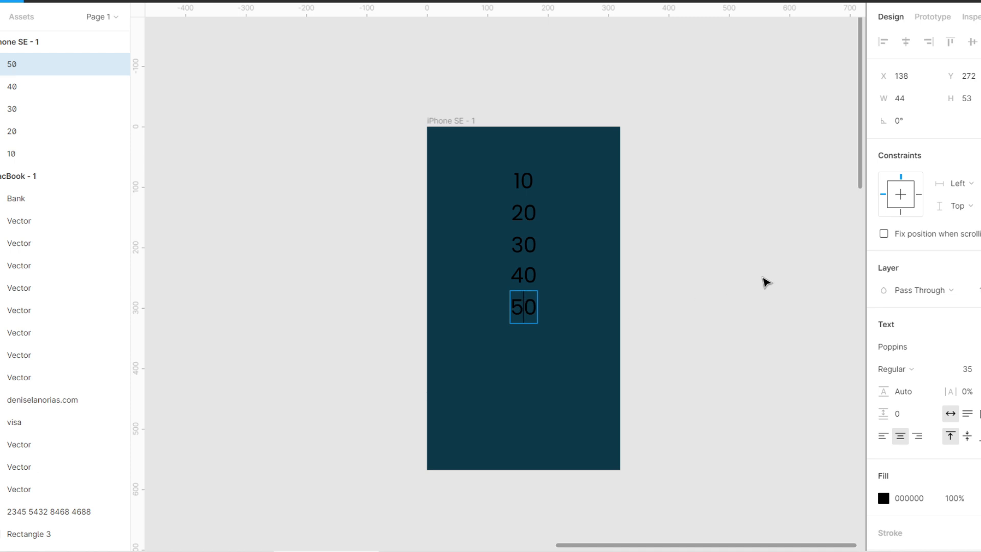
{"action": "key", "text": "Escape"}
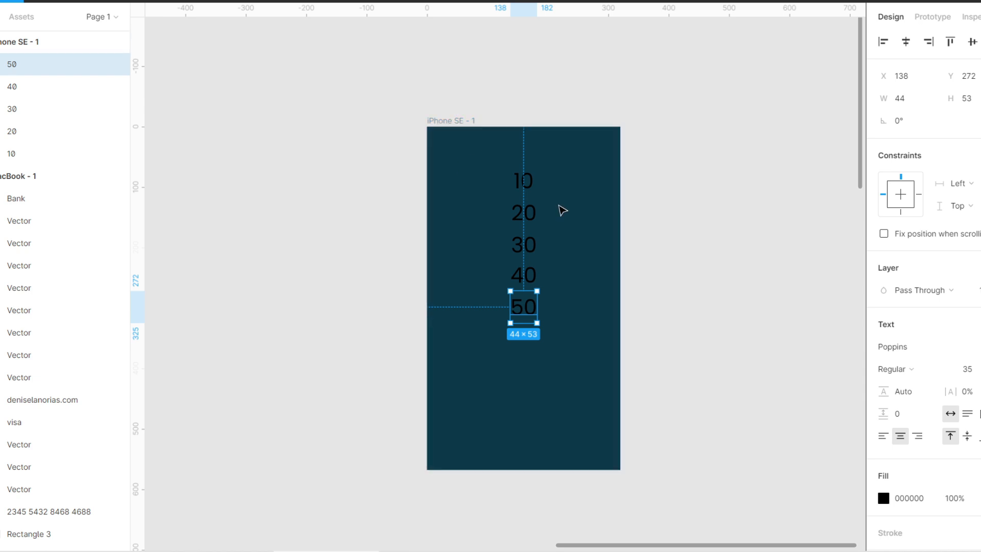
Step: Wrap the five number texts from 10 to 50 together in a new frame inside the iPhone SE frame
{"action": "left_click", "coordinate": [528, 188]}
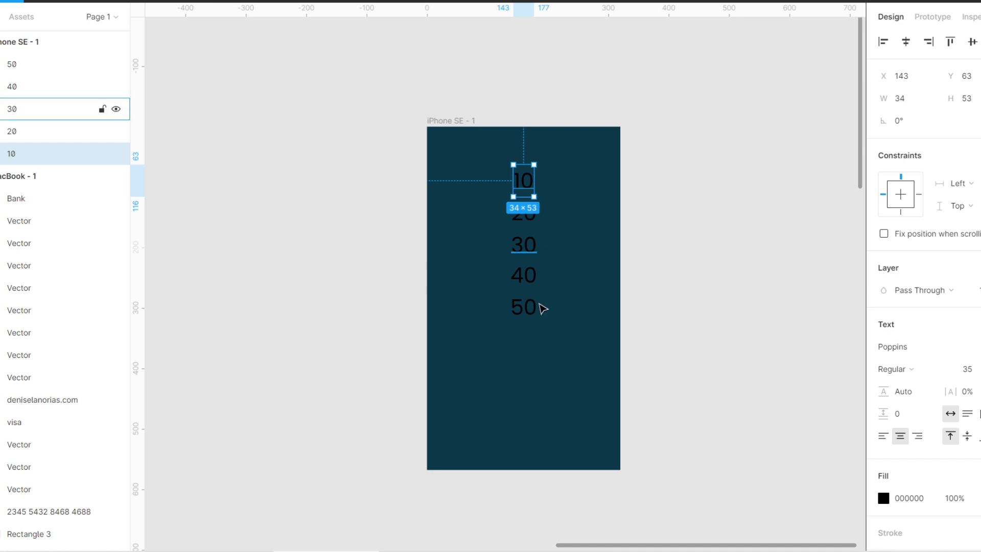
{"action": "left_click", "coordinate": [43, 71], "text": "shift"}
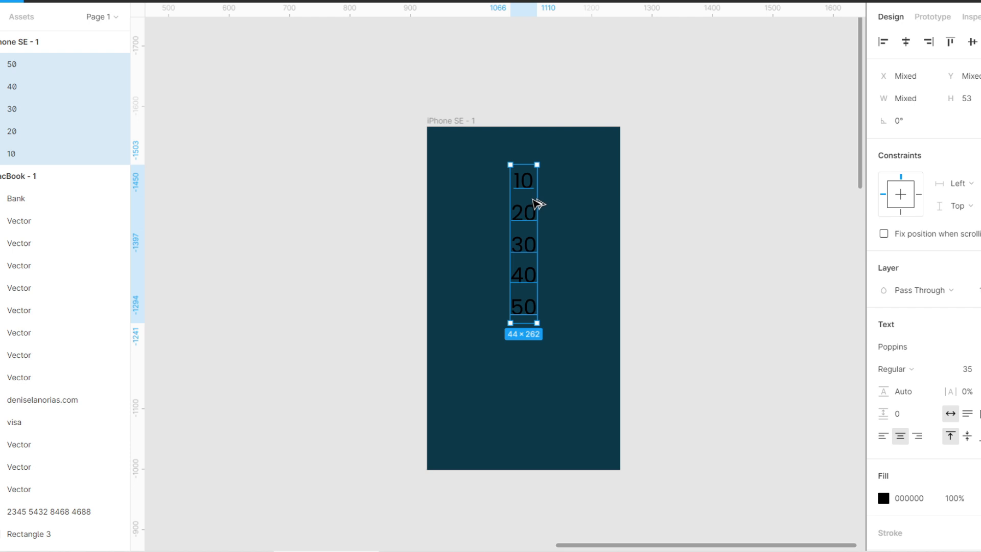
{"action": "key", "text": "ctrl+alt+g"}
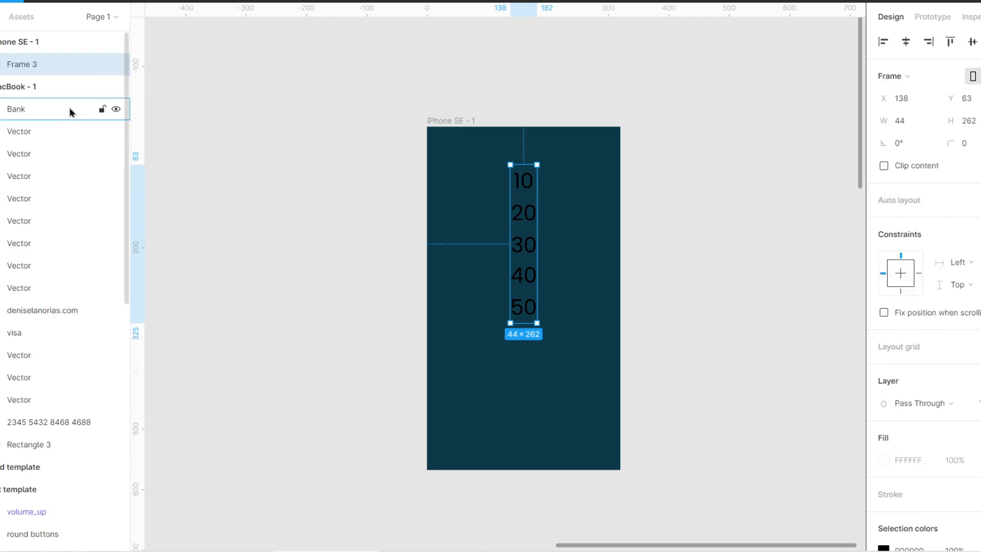
Step: Rename the frame around the five numbers as "numbers" and expand its layers
{"action": "double_click", "coordinate": [33, 70]}
{"action": "type", "text": "numbers"}
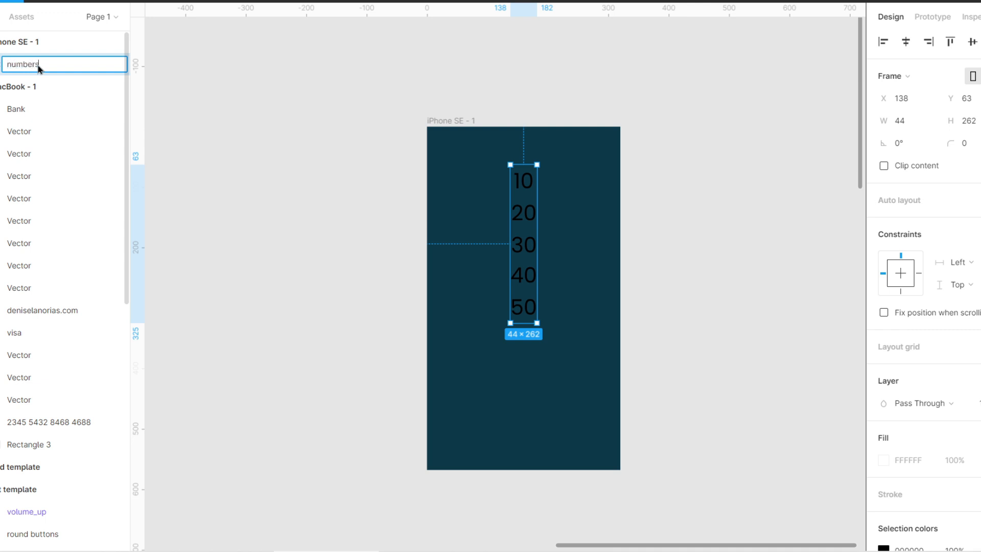
{"action": "key", "text": "Return"}
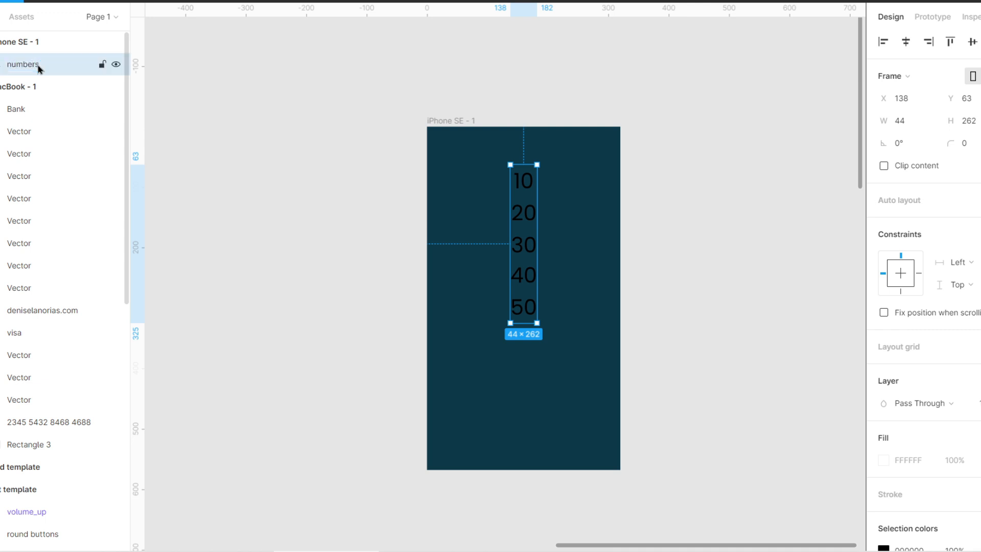
{"action": "left_click", "coordinate": [2, 64]}
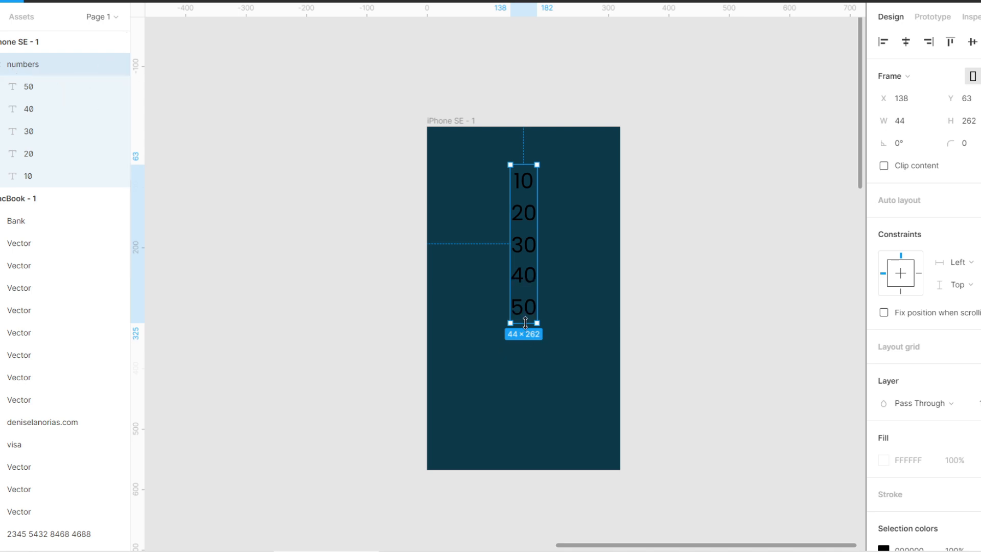
Step: Shrink the numbers frame to a height of 53 around the 10 and turn on content clipping
{"action": "left_click_drag", "start_coordinate": [525, 322], "coordinate": [534, 196]}
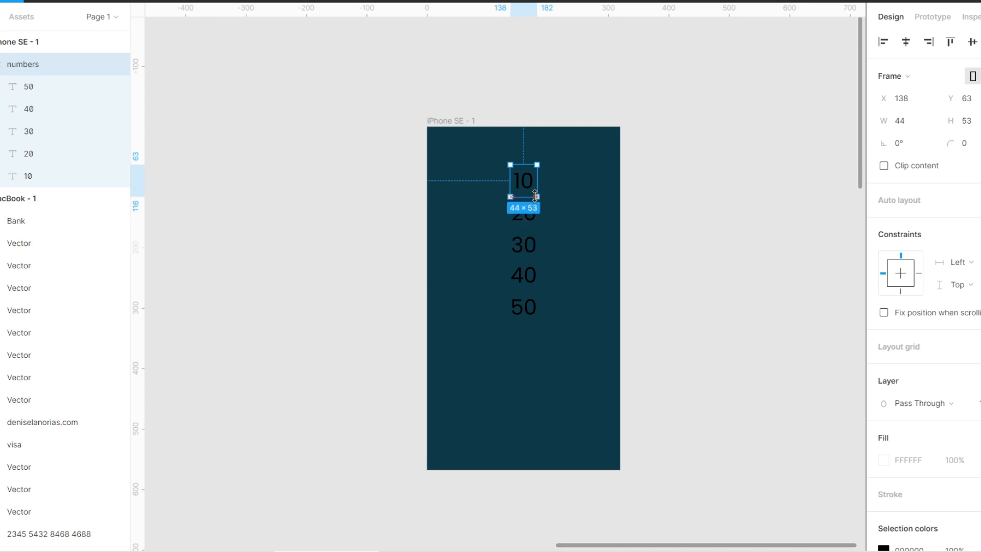
{"action": "left_click", "coordinate": [883, 166]}
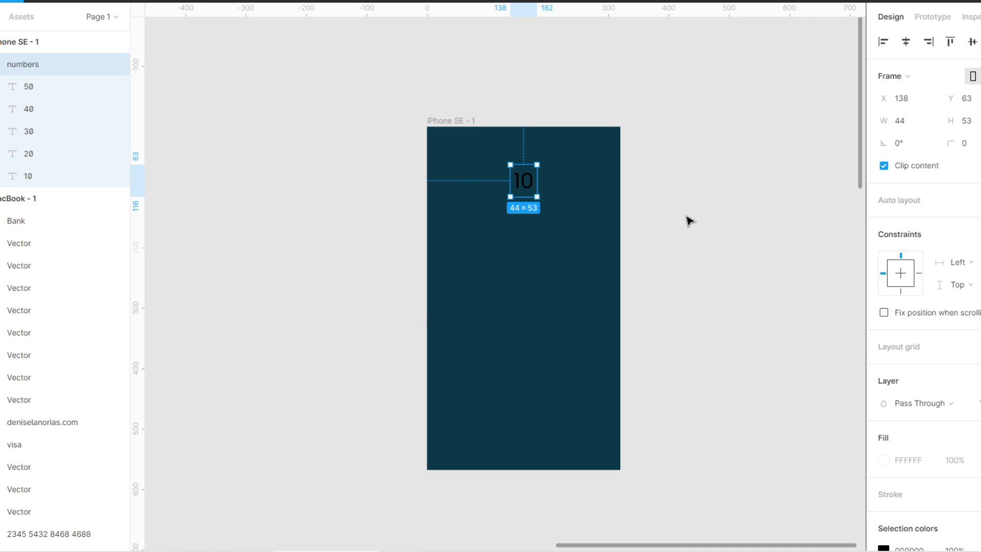
Step: Duplicate the iPhone SE - 1 screen and place the copy beside the original
{"action": "left_click", "coordinate": [463, 124]}
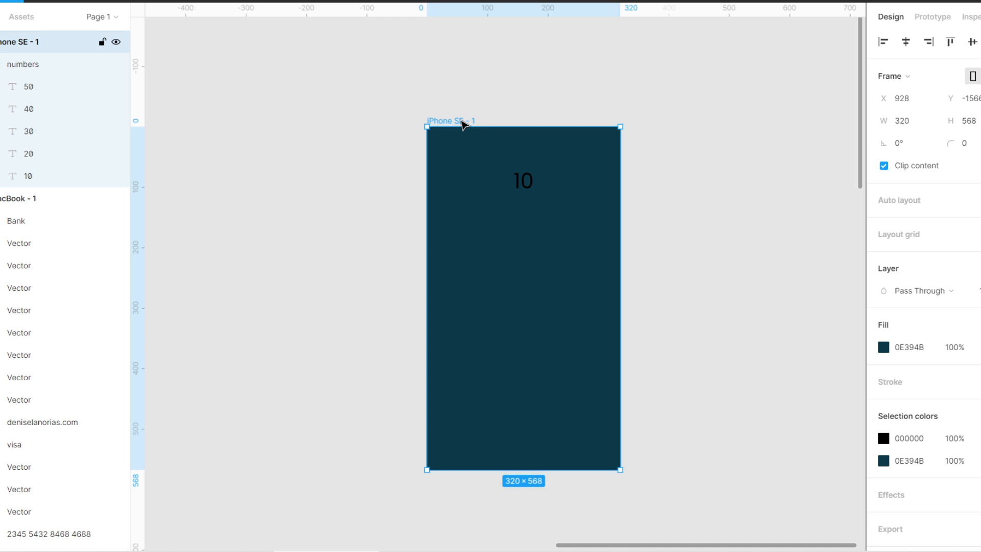
{"action": "left_click_drag", "start_coordinate": [463, 125], "coordinate": [685, 123]}
Step: On the iPhone SE - 2 screen, move all five number texts up together inside the numbers frame until the 50 fills its visible area
{"action": "left_click", "coordinate": [757, 190]}
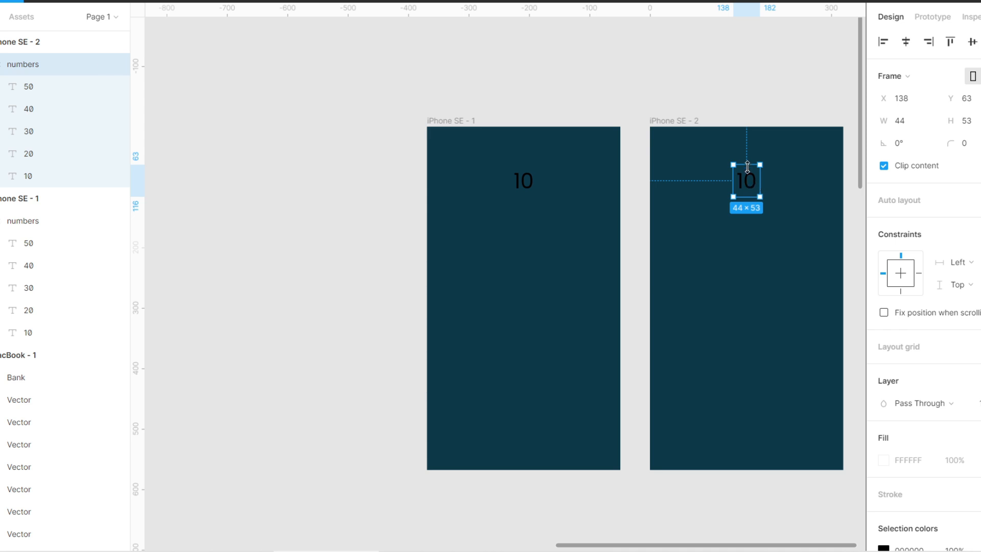
{"action": "left_click_drag", "start_coordinate": [746, 158], "coordinate": [746, 167]}
{"action": "scroll", "coordinate": [746, 167], "scroll_direction": "right", "scroll_amount": 3}
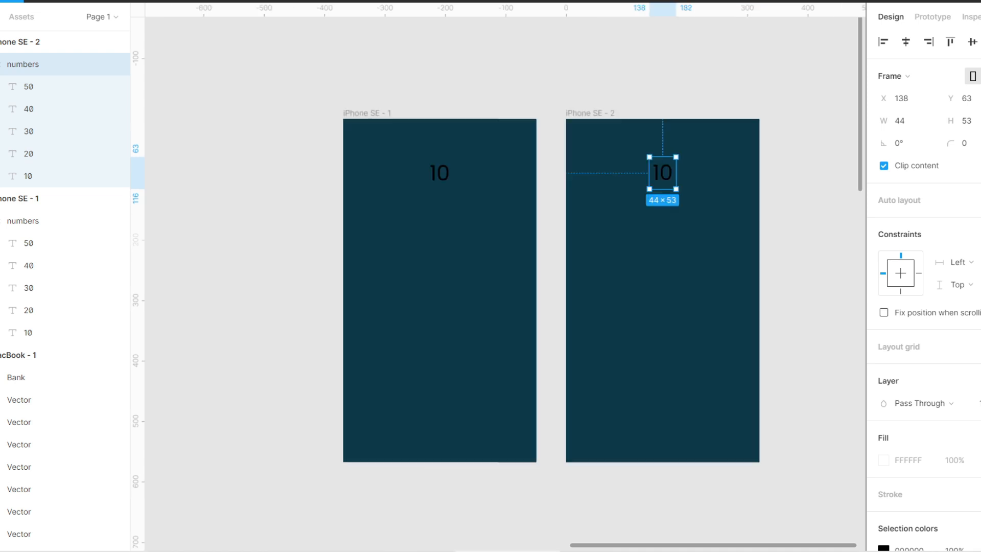
{"action": "left_click", "coordinate": [51, 90]}
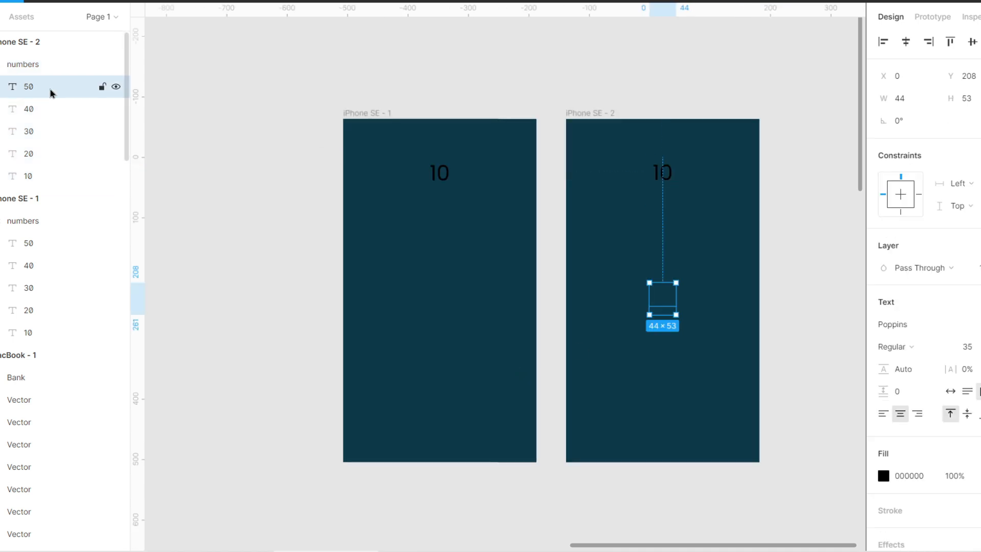
{"action": "left_click", "coordinate": [48, 176], "text": "shift"}
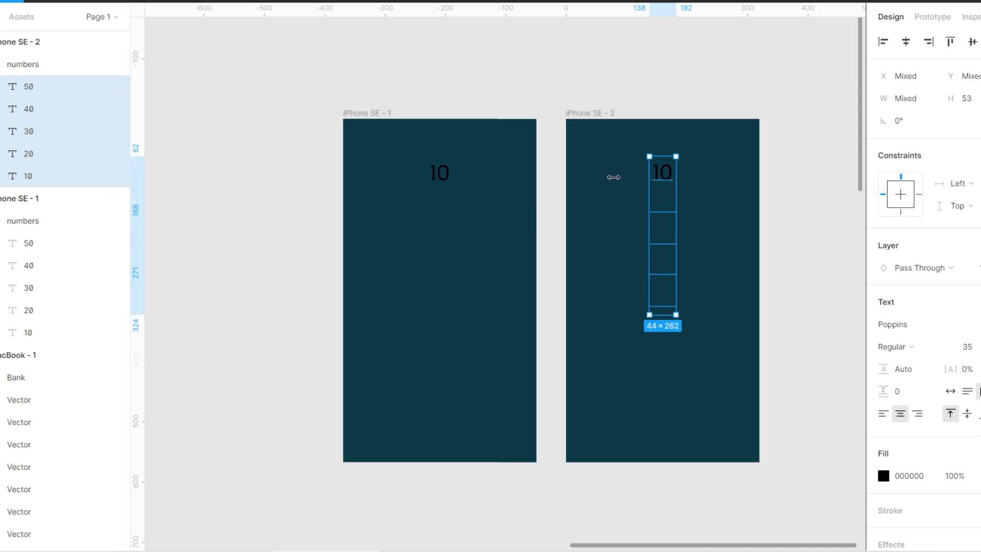
{"action": "left_click", "coordinate": [12, 65]}
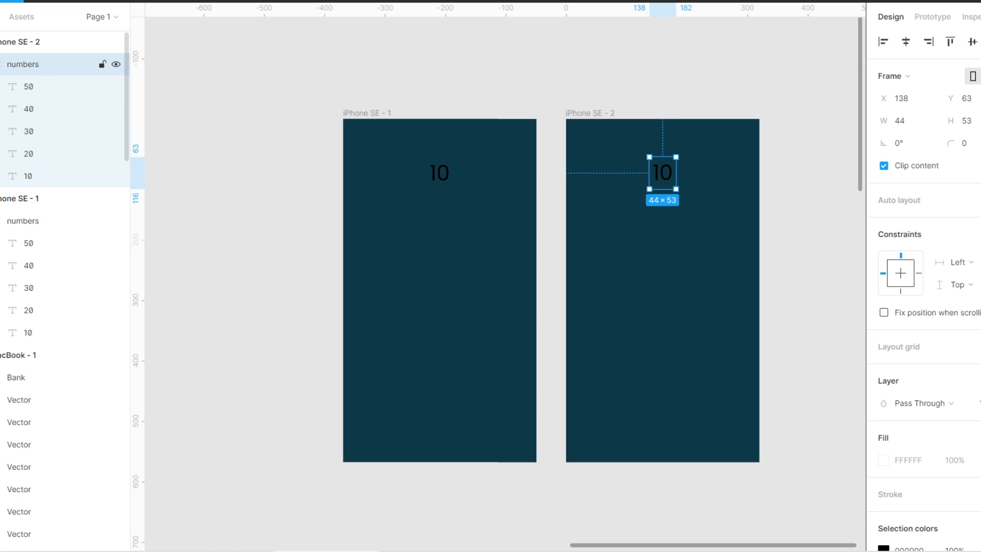
{"action": "left_click", "coordinate": [25, 87]}
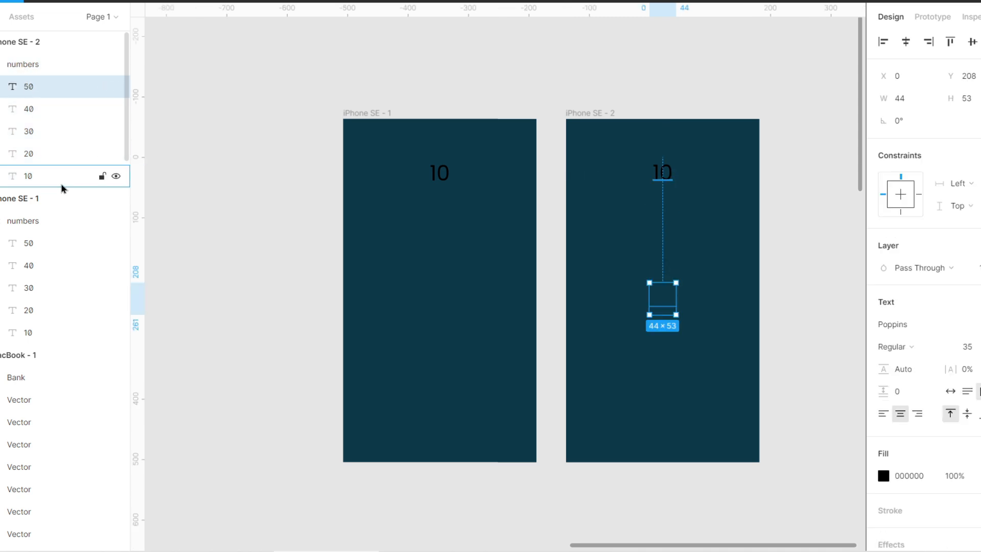
{"action": "left_click", "coordinate": [62, 183], "text": "shift"}
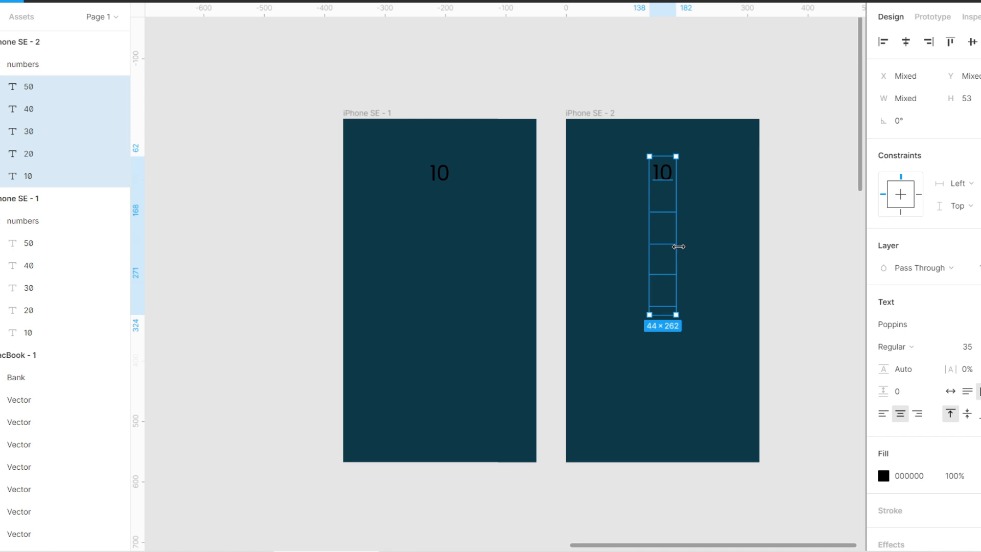
{"action": "key", "text": "alt"}
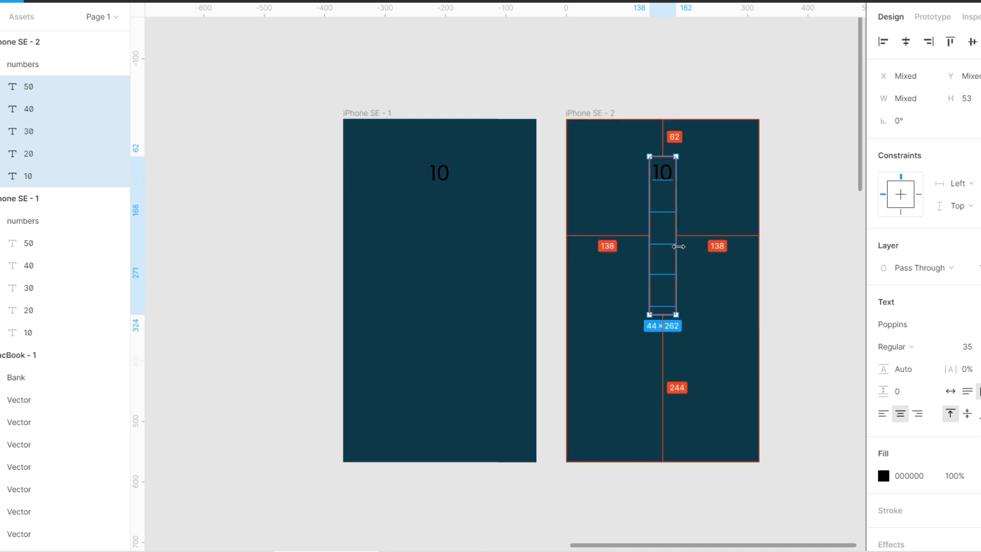
{"action": "key", "text": "Up"}
{"action": "key", "text": "Up"}
{"action": "key", "text": "Up"}
{"action": "key", "text": "Up"}
{"action": "key", "text": "Up"}
{"action": "key", "text": "Up"}
{"action": "key", "text": "Up"}
{"action": "key", "text": "Up"}
{"action": "key", "text": "Up"}
{"action": "key", "text": "Up"}
{"action": "key", "text": "Up"}
{"action": "key", "text": "Up"}
{"action": "key", "text": "Up"}
{"action": "key", "text": "Up"}
{"action": "key", "text": "Up"}
{"action": "key", "text": "Up"}
{"action": "key", "text": "Up"}
{"action": "key", "text": "Up"}
{"action": "key", "text": "Up"}
{"action": "key", "text": "Up"}
{"action": "key", "text": "Up"}
{"action": "key", "text": "Up"}
{"action": "key", "text": "Up"}
{"action": "key", "text": "Up"}
{"action": "key", "text": "Up"}
{"action": "key", "text": "Up"}
{"action": "key", "text": "Up"}
{"action": "key", "text": "Up"}
{"action": "key", "text": "Up"}
{"action": "key", "text": "Up"}
{"action": "key", "text": "Up"}
{"action": "key", "text": "Up"}
{"action": "key", "text": "Up"}
{"action": "key", "text": "Up"}
{"action": "key", "text": "Up"}
{"action": "key", "text": "Up"}
{"action": "key", "text": "Up"}
{"action": "key", "text": "Up"}
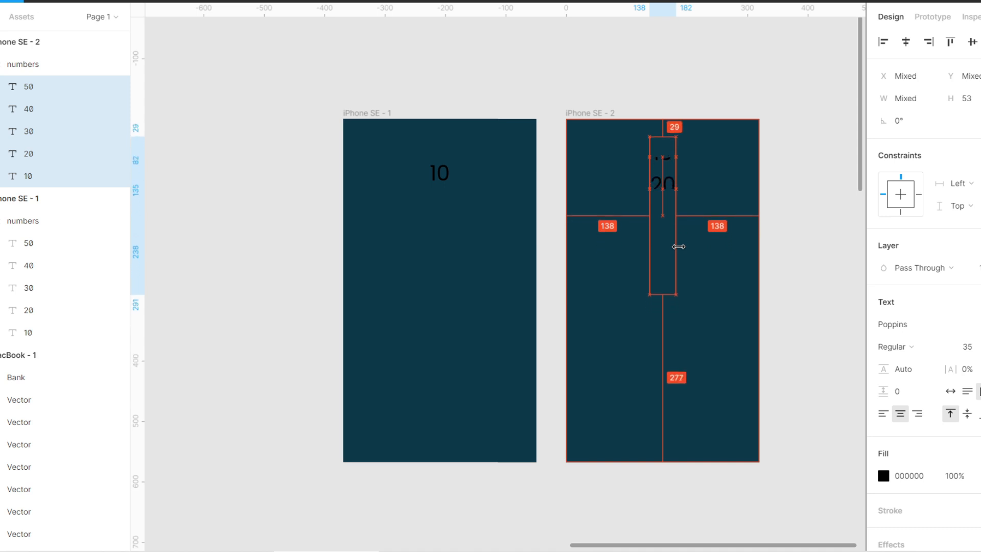
{"action": "key", "text": "Up"}
{"action": "key", "text": "Up"}
{"action": "key", "text": "Up"}
{"action": "key", "text": "Up"}
{"action": "key", "text": "Up"}
{"action": "key", "text": "Up"}
{"action": "key", "text": "Up"}
{"action": "key", "text": "Up"}
{"action": "key", "text": "Up"}
{"action": "key", "text": "Up"}
{"action": "key", "text": "Up"}
{"action": "key", "text": "Up"}
{"action": "key", "text": "Up"}
{"action": "key", "text": "Up"}
{"action": "key", "text": "Up"}
{"action": "key", "text": "Up"}
{"action": "key", "text": "Up"}
{"action": "key", "text": "Up"}
{"action": "key", "text": "Up"}
{"action": "key", "text": "Up"}
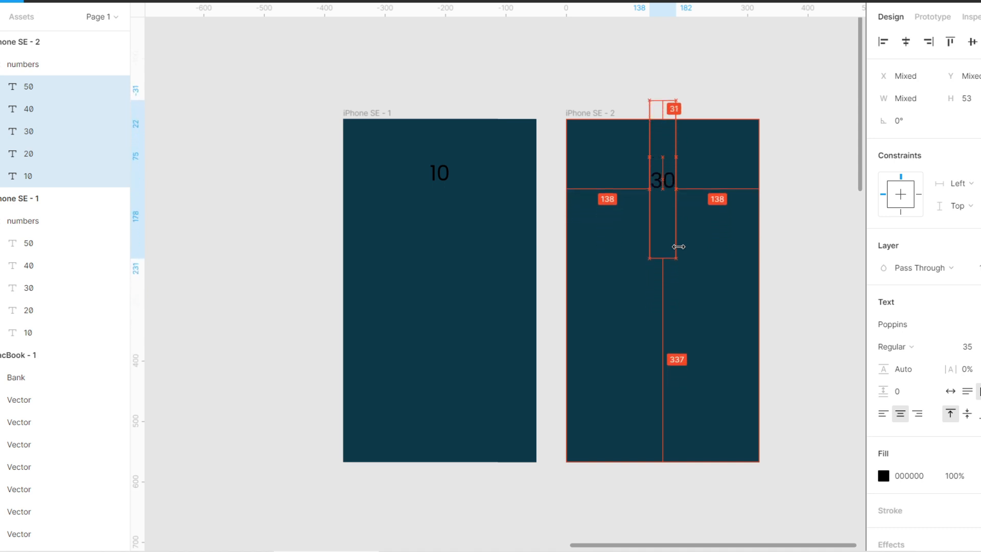
{"action": "key", "text": "Up"}
{"action": "key", "text": "Up"}
{"action": "key", "text": "Up"}
{"action": "key", "text": "Up"}
{"action": "key", "text": "Up"}
{"action": "key", "text": "Up"}
{"action": "key", "text": "Up"}
{"action": "key", "text": "Up"}
{"action": "key", "text": "Up"}
{"action": "key", "text": "Up"}
{"action": "key", "text": "Up"}
{"action": "key", "text": "Up"}
{"action": "key", "text": "Up"}
{"action": "key", "text": "Up"}
{"action": "key", "text": "Up"}
{"action": "key", "text": "Up"}
{"action": "key", "text": "Up"}
{"action": "key", "text": "Up"}
{"action": "key", "text": "Up"}
{"action": "key", "text": "Up"}
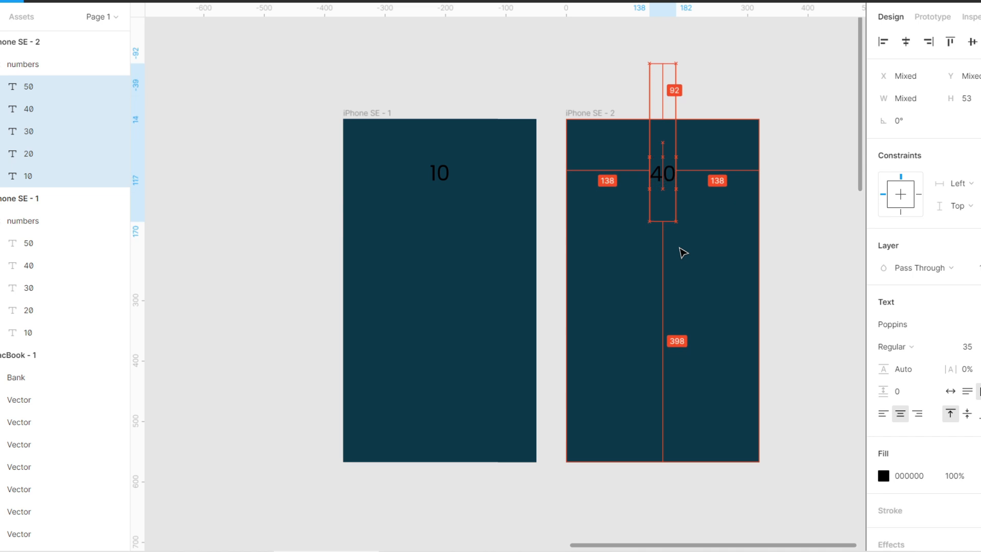
{"action": "key", "text": "Up"}
{"action": "key", "text": "Up"}
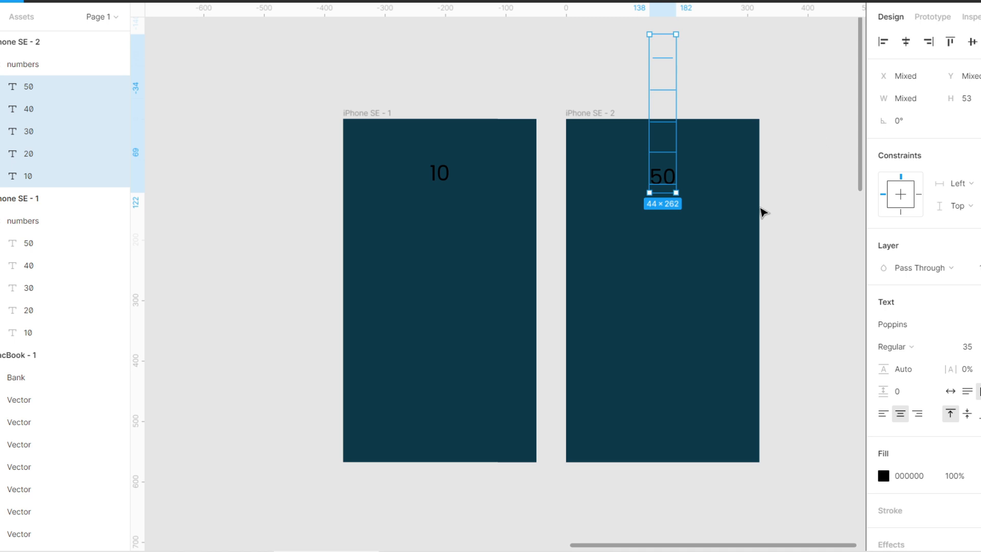
{"action": "key", "text": "alt"}
{"action": "key", "text": "Up"}
{"action": "key", "text": "Up"}
{"action": "key", "text": "Up"}
{"action": "key", "text": "Up"}
{"action": "key", "text": "Up"}
{"action": "key", "text": "Up"}
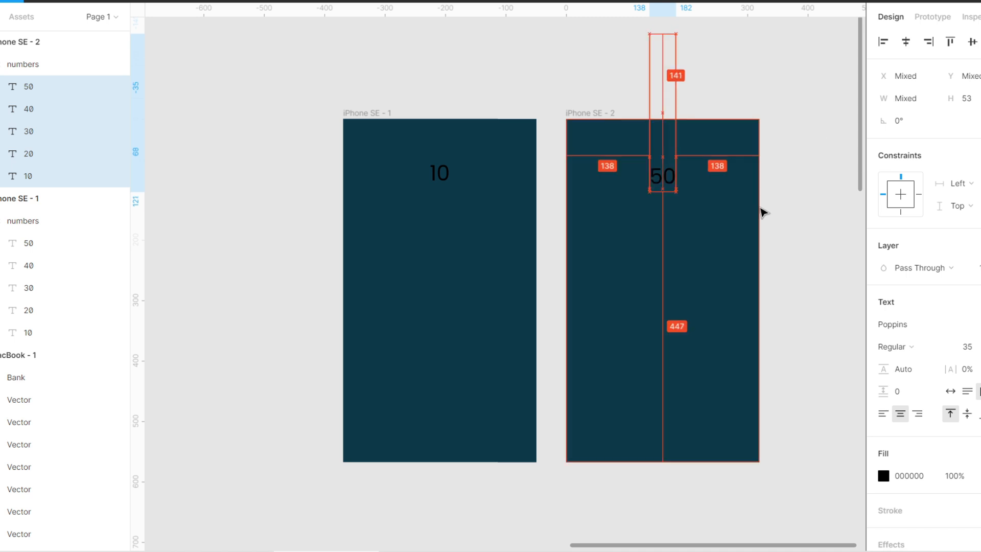
{"action": "key", "text": "Up"}
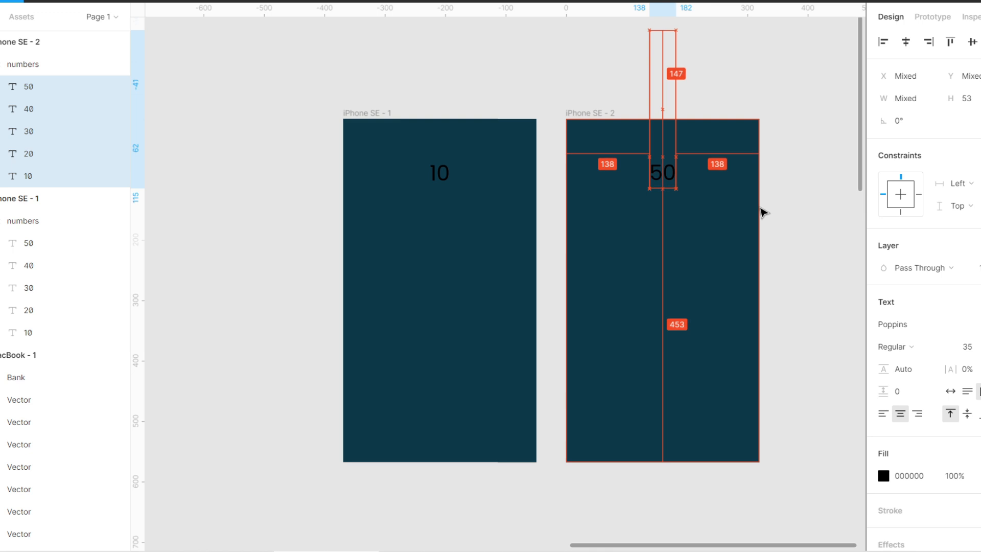
{"action": "key", "text": "Up"}
{"action": "key", "text": "Up"}
{"action": "key", "text": "Up"}
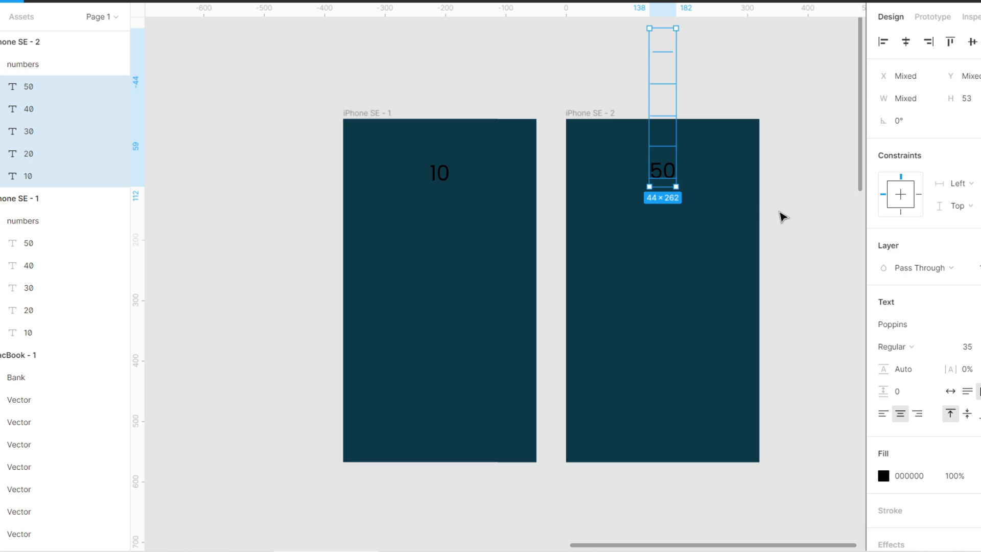
{"action": "left_click", "coordinate": [784, 215]}
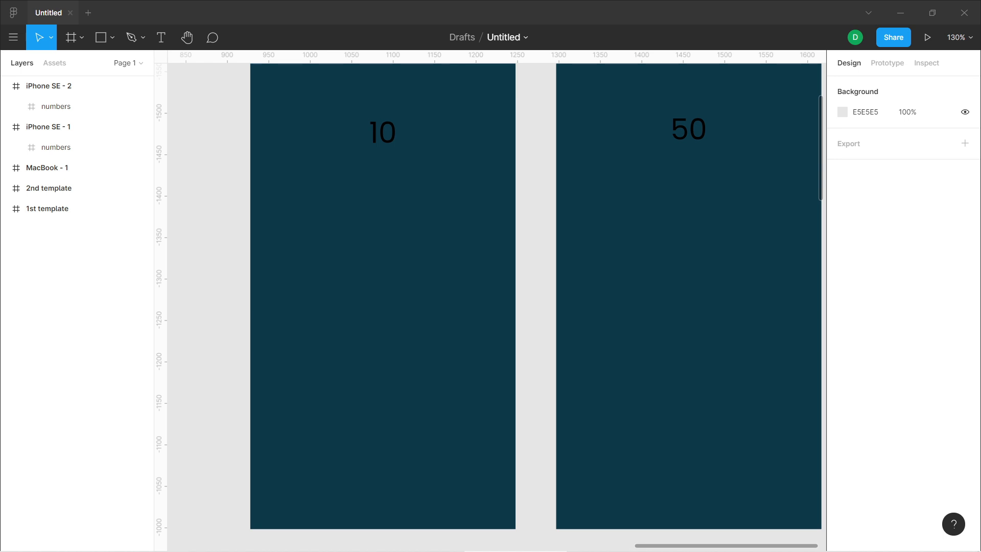
Step: Draw a thin rectangle about 198 × 9 below the 10 on the iPhone SE - 1 screen and set its corner radius to 5
{"action": "left_click", "coordinate": [559, 352]}
{"action": "key", "text": "r"}
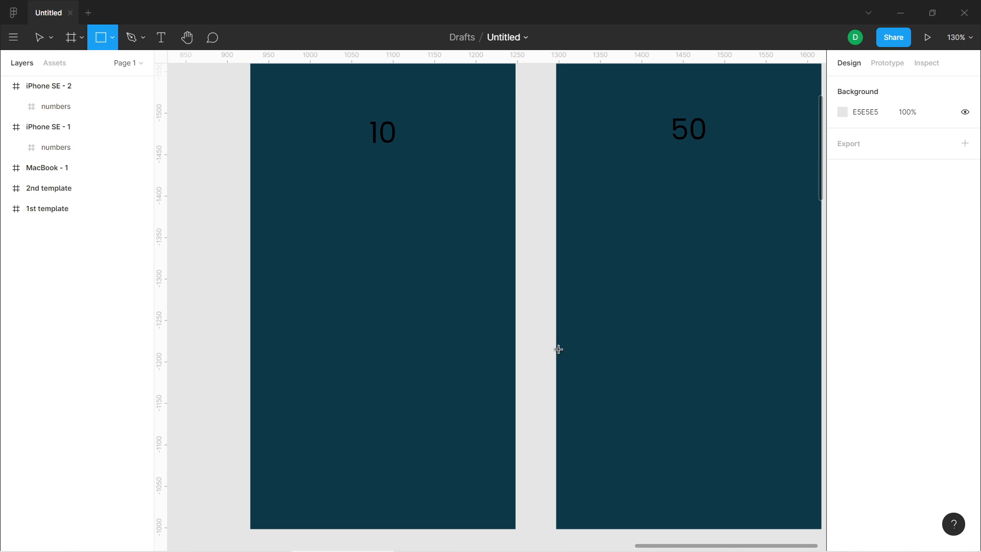
{"action": "left_click_drag", "start_coordinate": [309, 251], "coordinate": [475, 263]}
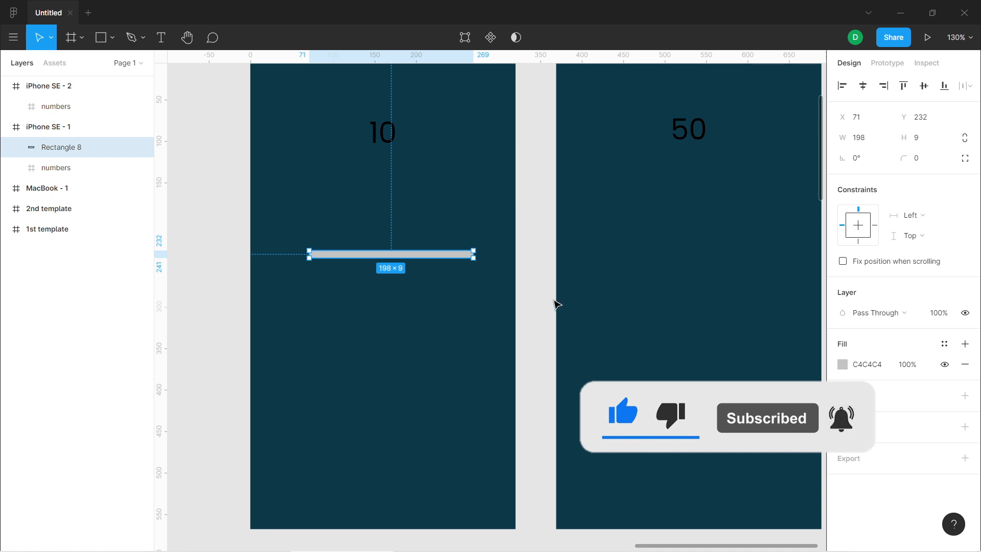
{"action": "scroll", "coordinate": [556, 304], "scroll_direction": "up", "scroll_amount": 3, "text": "ctrl"}
{"action": "left_click", "coordinate": [924, 162]}
{"action": "type", "text": "5"}
{"action": "key", "text": "Return"}
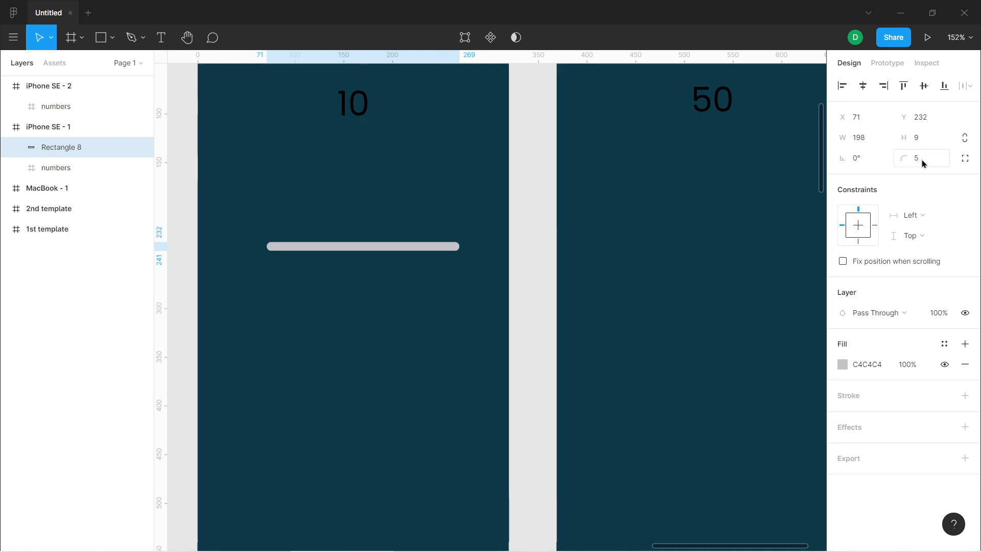
Step: Move the rounded bar to X 62, Y 245 and place a duplicate of it directly below at Y 275
{"action": "left_click_drag", "start_coordinate": [384, 250], "coordinate": [390, 294]}
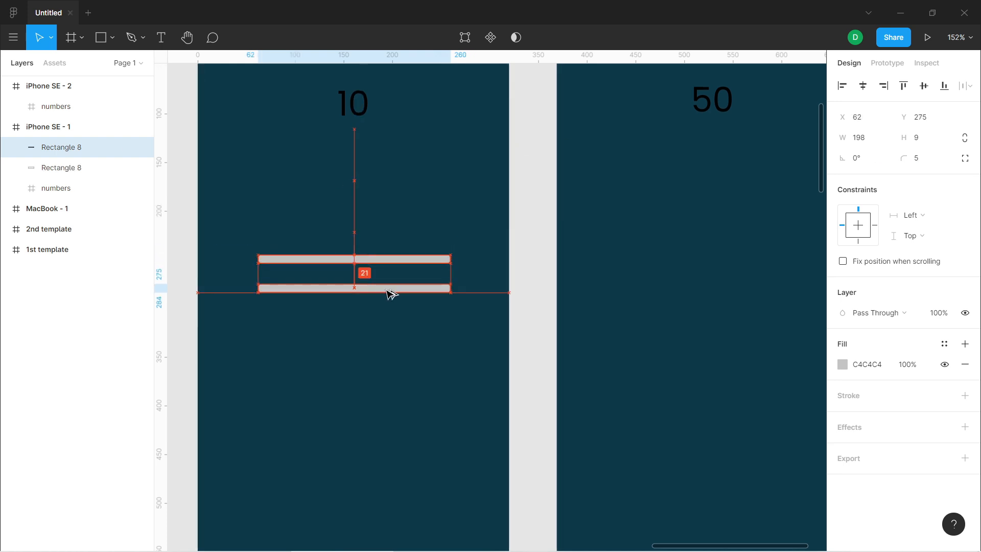
Step: Fill the upper bar with near-white FFFDFD and the lower bar with red FF0000
{"action": "left_click", "coordinate": [398, 262]}
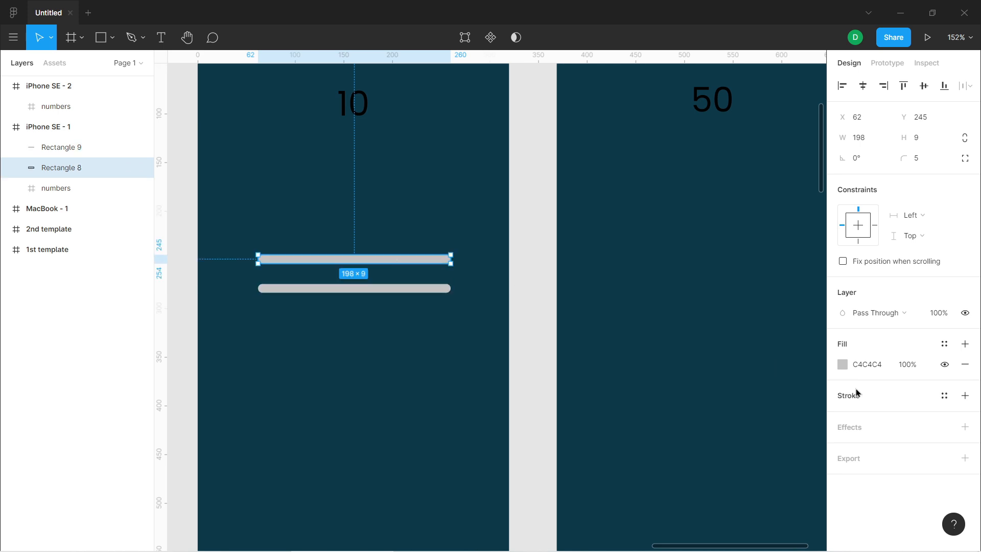
{"action": "left_click", "coordinate": [842, 364]}
{"action": "left_click_drag", "start_coordinate": [674, 267], "coordinate": [676, 231]}
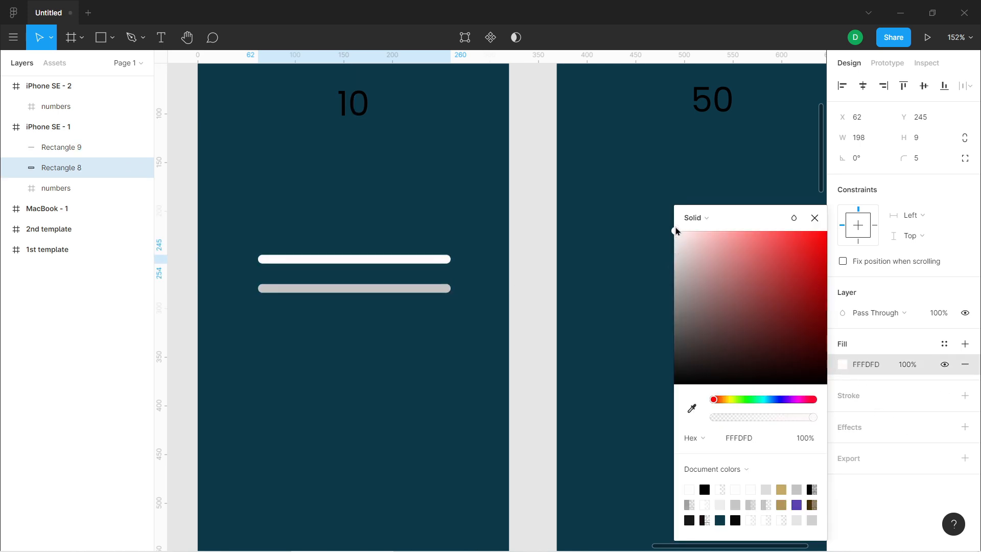
{"action": "left_click", "coordinate": [445, 288]}
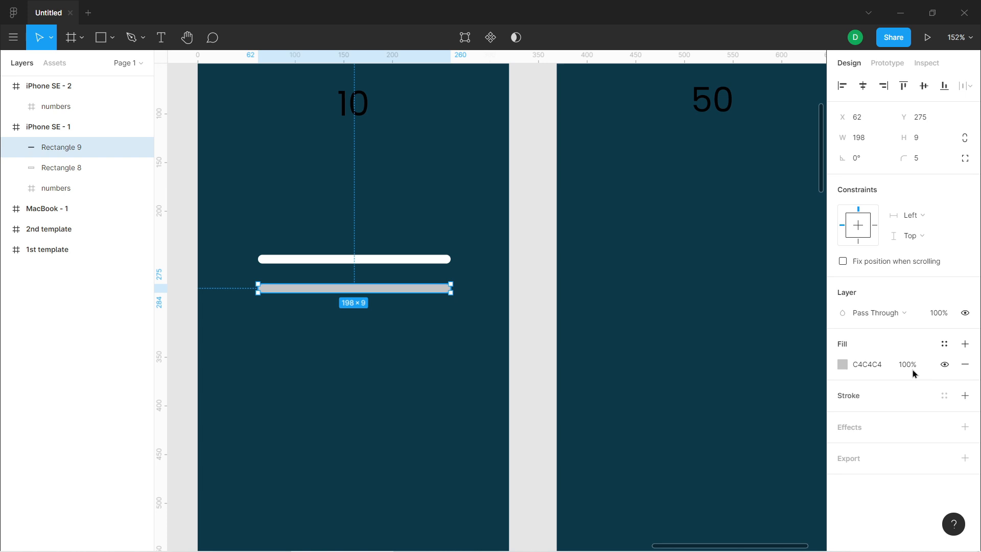
{"action": "left_click", "coordinate": [842, 364]}
{"action": "left_click", "coordinate": [825, 232]}
{"action": "left_click_drag", "start_coordinate": [828, 235], "coordinate": [830, 228]}
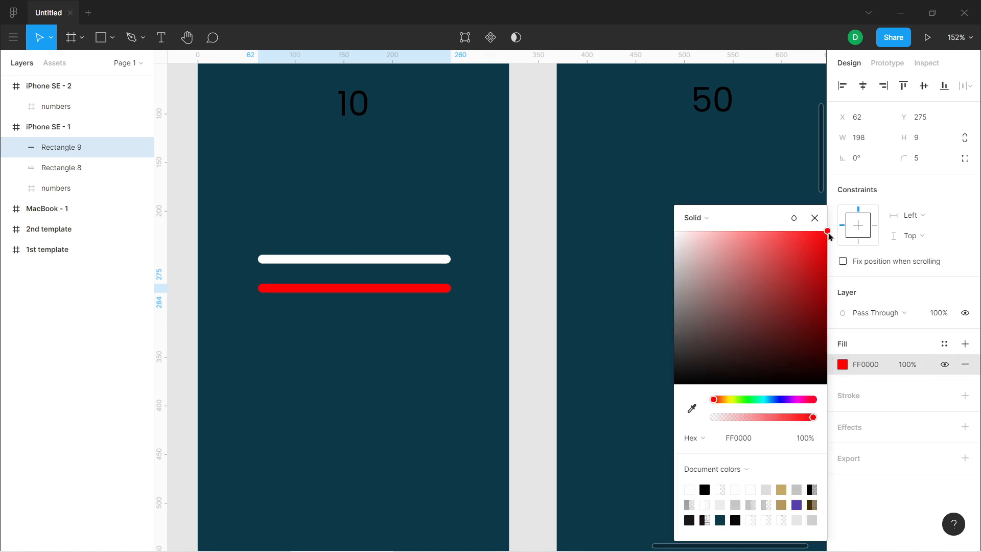
{"action": "left_click", "coordinate": [814, 219]}
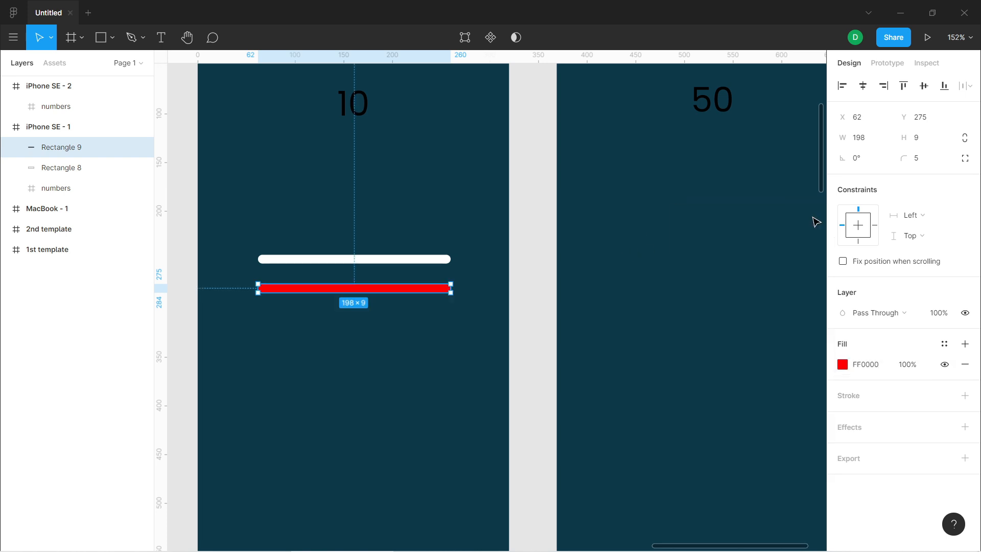
Step: Place the red bar exactly over the white bar at Y 245 and set its width to 5
{"action": "left_click_drag", "start_coordinate": [409, 293], "coordinate": [408, 267]}
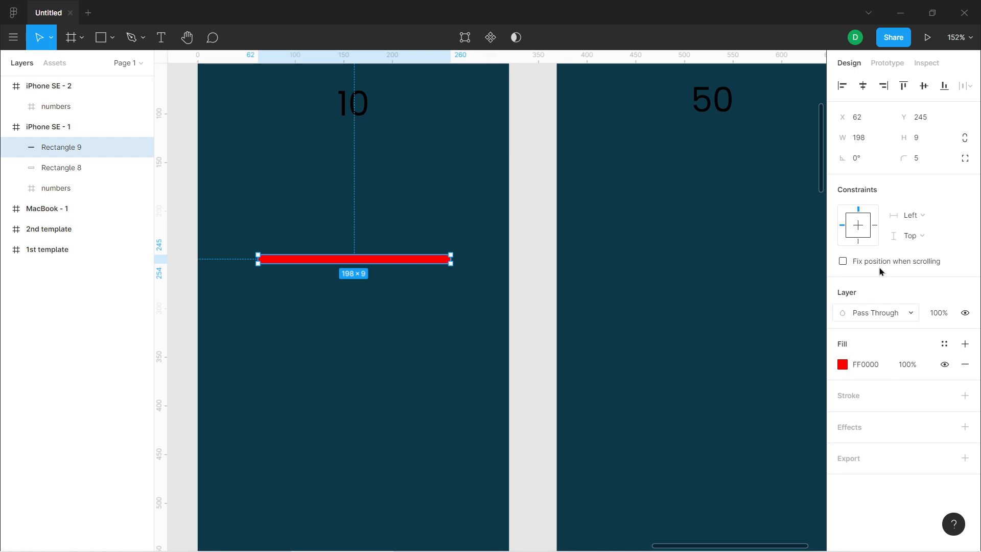
{"action": "left_click", "coordinate": [873, 141]}
{"action": "type", "text": "5"}
{"action": "key", "text": "Return"}
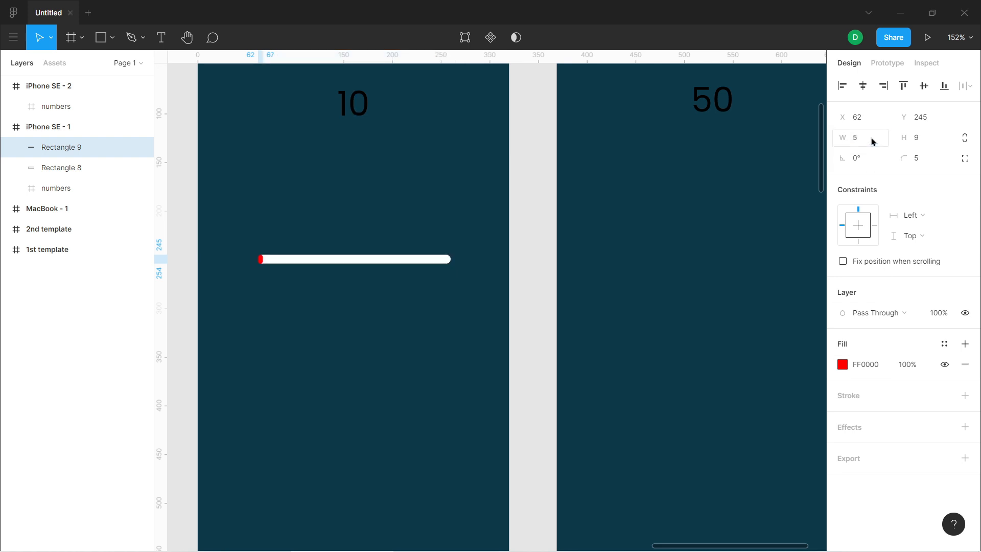
{"action": "left_click", "coordinate": [387, 313]}
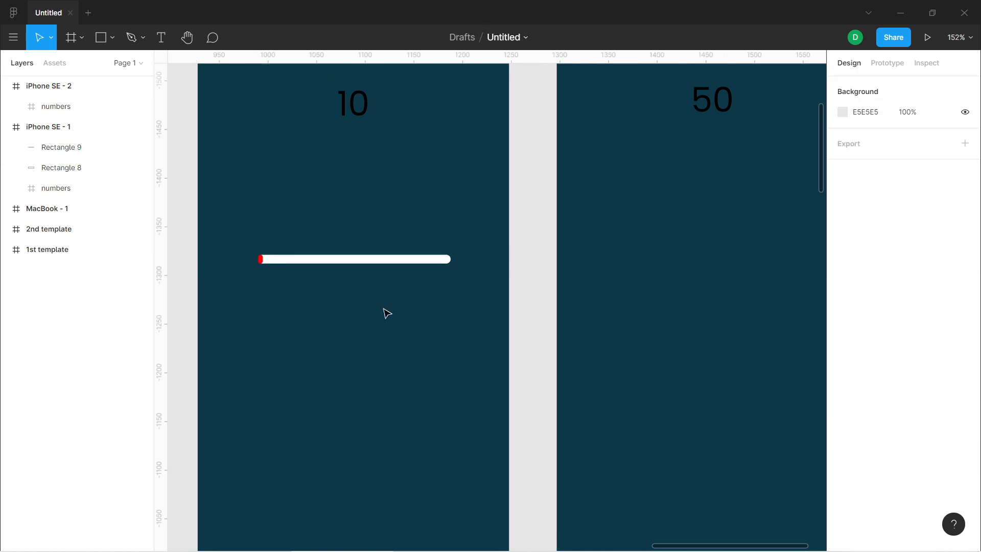
Step: Draw an 18 × 18 circle centred on the start of the slider bar on iPhone SE - 1 and fill it with red FD0000
{"action": "key", "text": "o"}
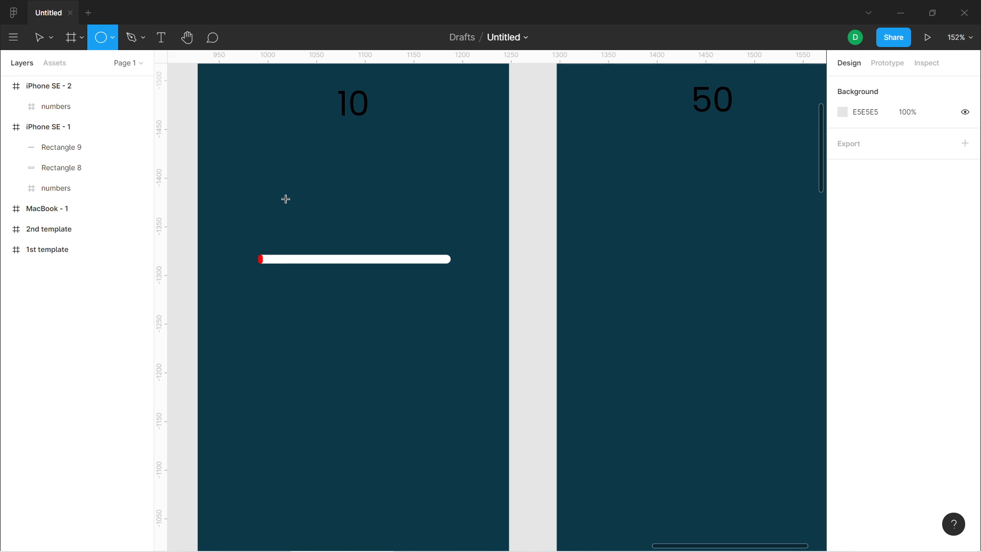
{"action": "mouse_move", "coordinate": [285, 198]}
{"action": "left_mouse_down"}
{"action": "mouse_move", "coordinate": [303, 216]}
{"action": "mouse_move", "coordinate": [261, 259]}
{"action": "left_mouse_up"}
{"action": "left_click", "coordinate": [842, 364]}
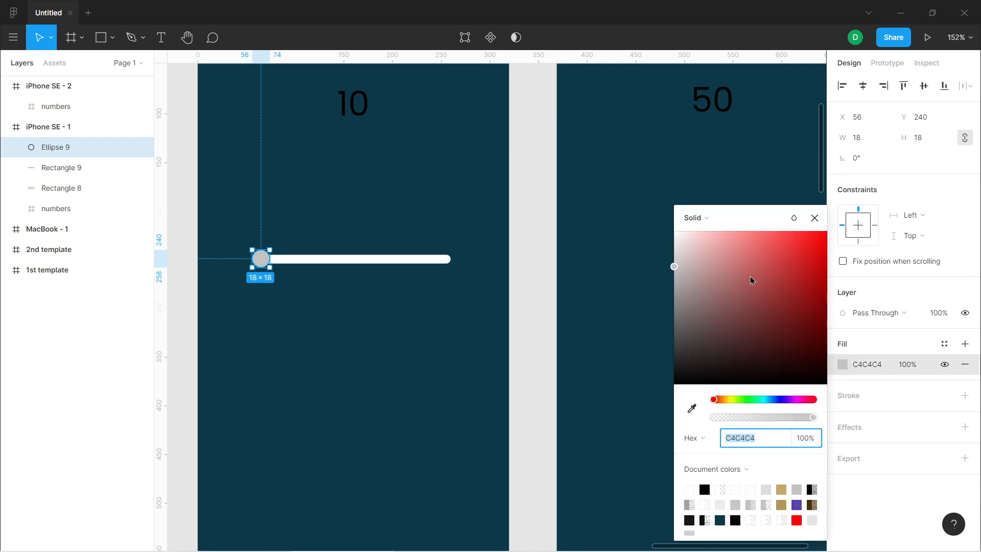
{"action": "left_click_drag", "start_coordinate": [674, 266], "coordinate": [827, 232]}
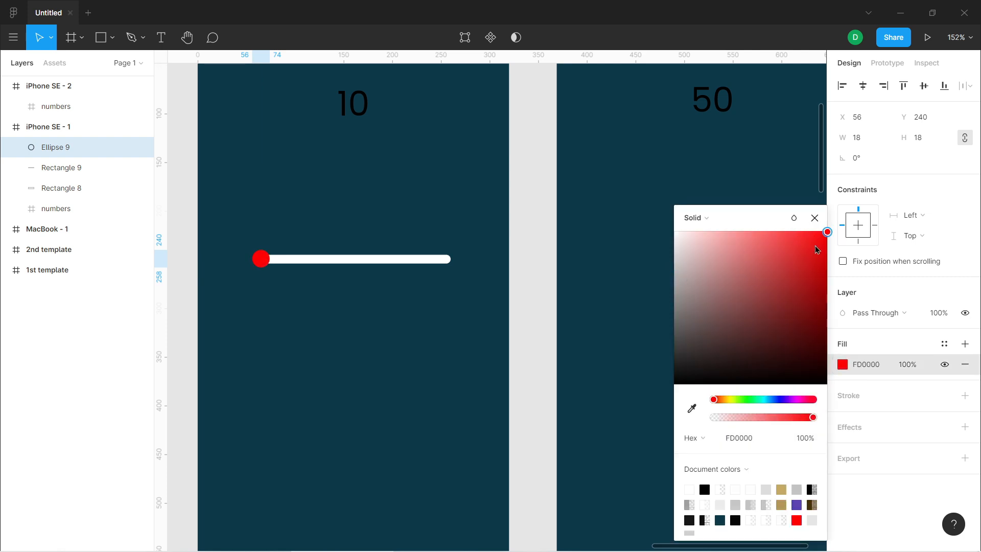
{"action": "left_click", "coordinate": [491, 275]}
{"action": "left_click", "coordinate": [261, 260]}
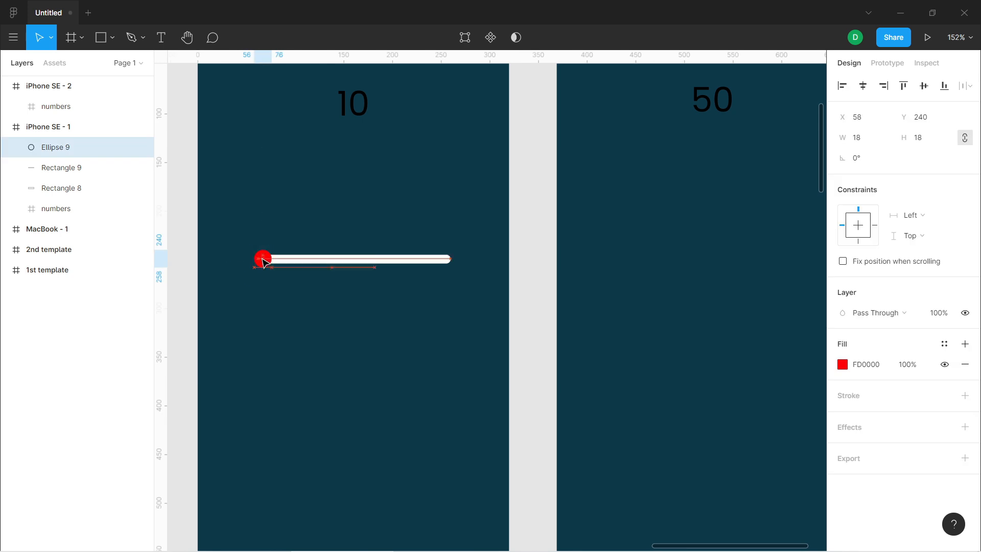
{"action": "left_click_drag", "start_coordinate": [261, 259], "coordinate": [263, 260]}
{"action": "left_click", "coordinate": [510, 302]}
Step: Copy the red circle and both slider bars from iPhone SE - 1 to the same position on iPhone SE - 2
{"action": "scroll", "coordinate": [545, 322], "scroll_direction": "up", "scroll_amount": 3}
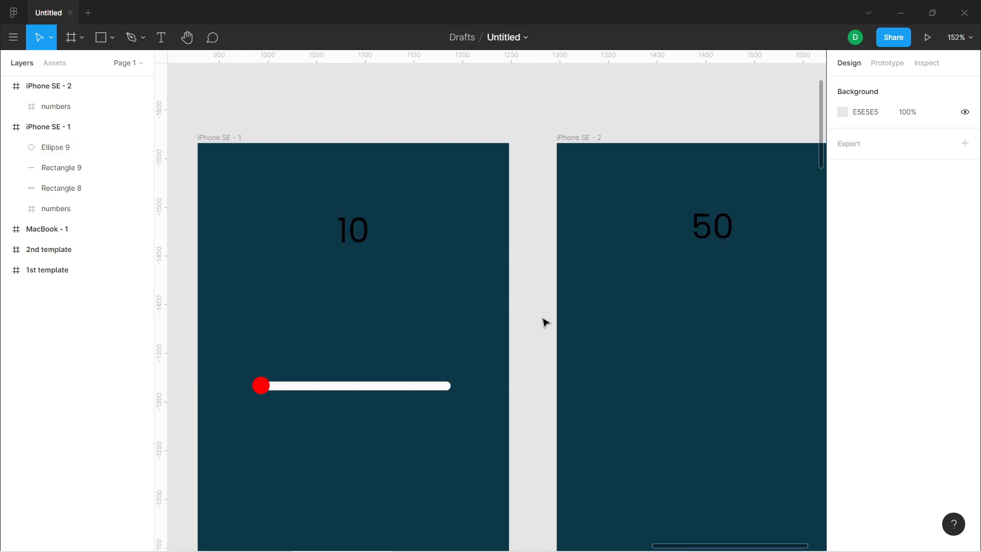
{"action": "scroll", "coordinate": [550, 353], "scroll_direction": "down", "scroll_amount": 1}
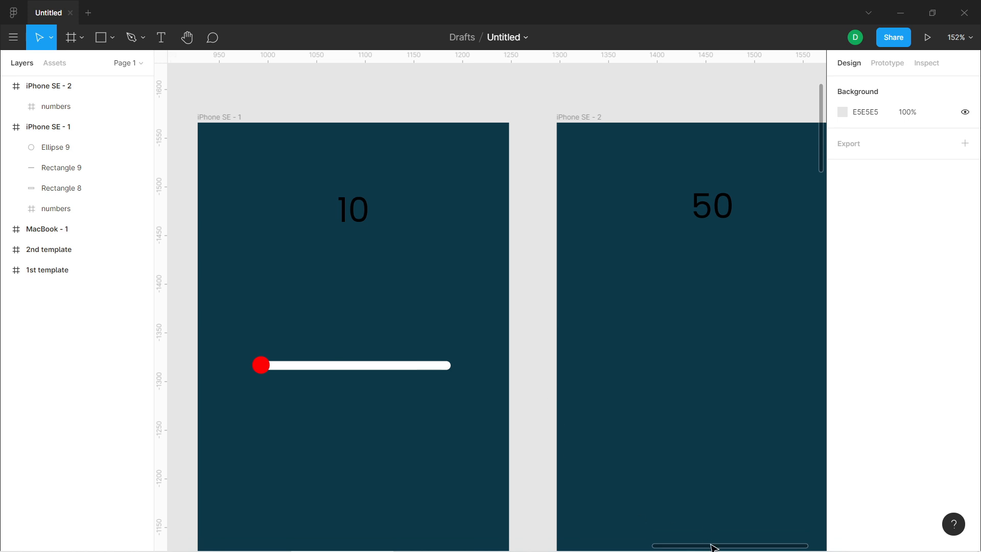
{"action": "left_click_drag", "start_coordinate": [717, 546], "coordinate": [721, 546]}
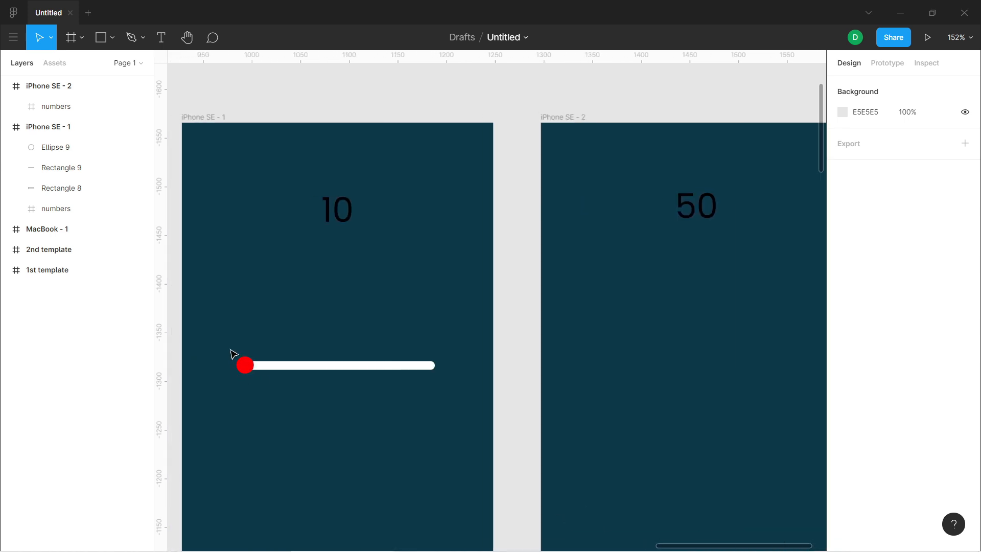
{"action": "left_click", "coordinate": [45, 149]}
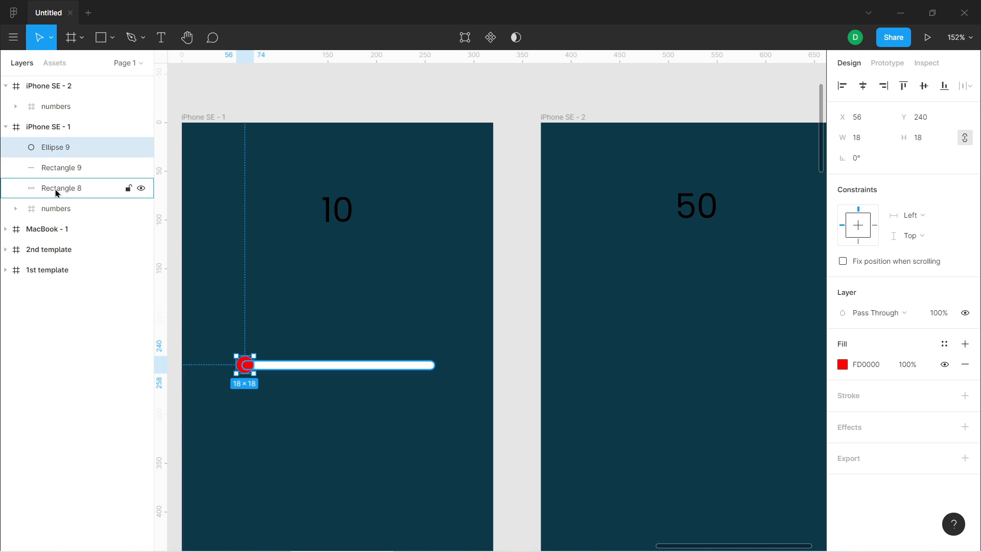
{"action": "left_click", "coordinate": [56, 192], "text": "shift"}
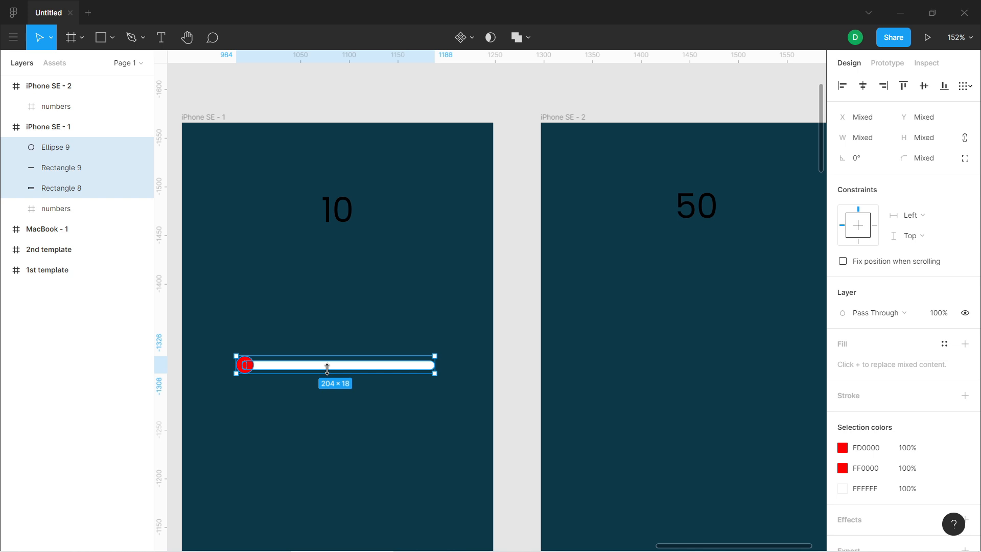
{"action": "left_click", "coordinate": [550, 123]}
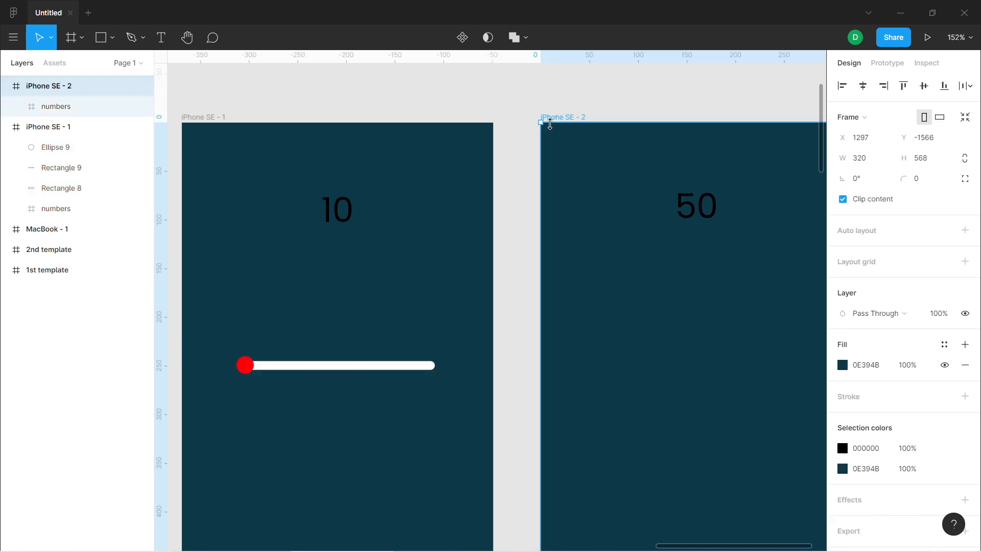
{"action": "key", "text": "ctrl+v"}
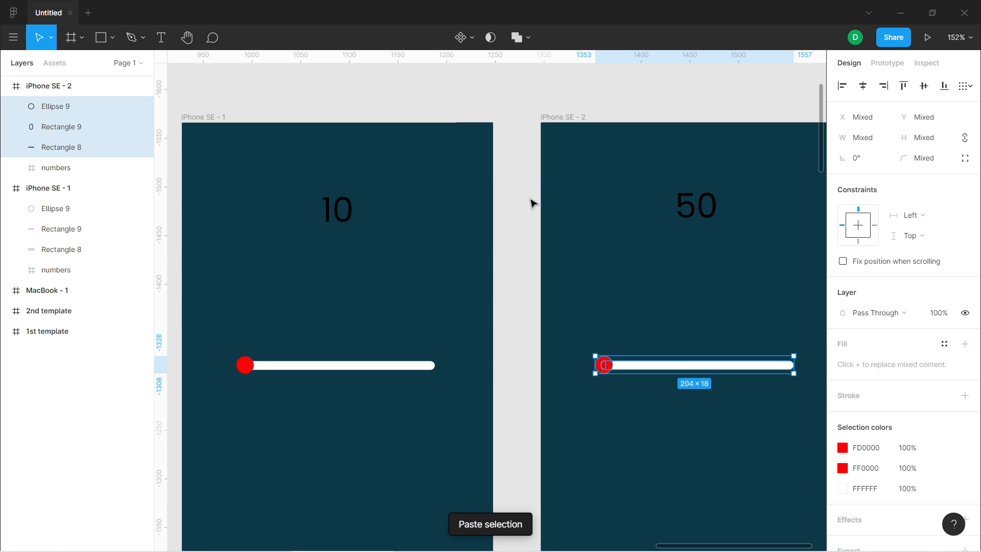
Step: On iPhone SE - 2, move the red circle to the far end of the bar at X 251 and widen the red bar to 198
{"action": "left_click_drag", "start_coordinate": [726, 548], "coordinate": [752, 548]}
{"action": "scroll", "coordinate": [767, 463], "scroll_direction": "down", "scroll_amount": 2}
{"action": "left_click", "coordinate": [707, 406]}
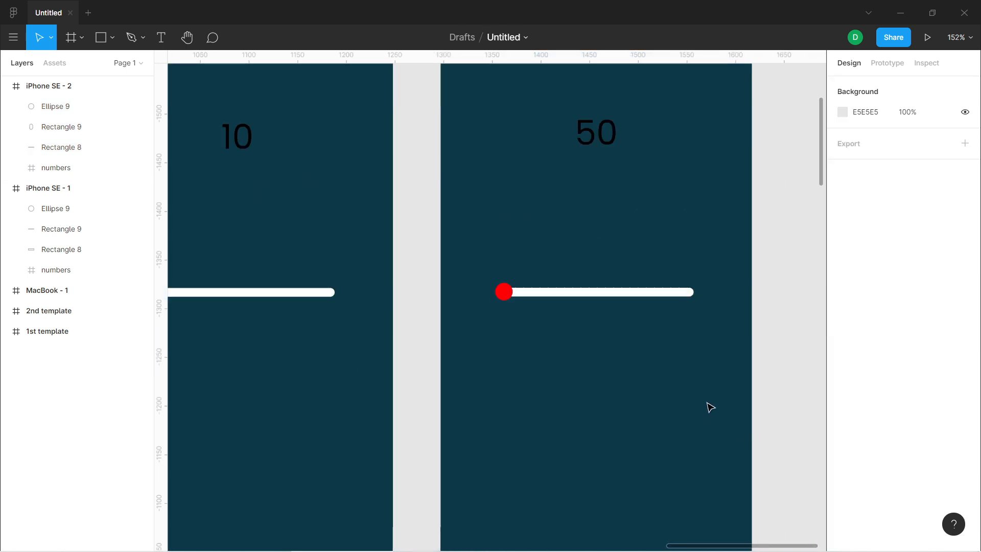
{"action": "left_click_drag", "start_coordinate": [506, 295], "coordinate": [694, 295]}
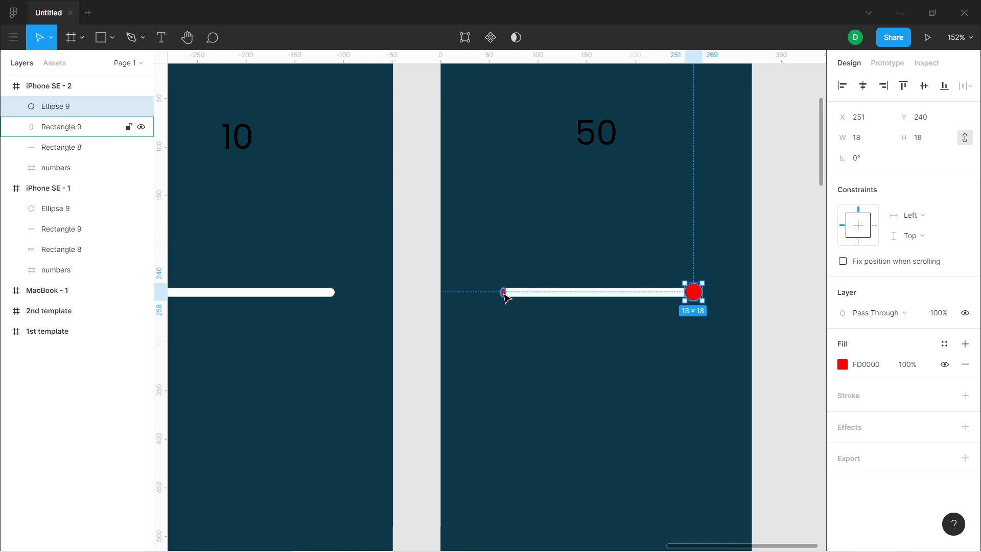
{"action": "left_click", "coordinate": [503, 294]}
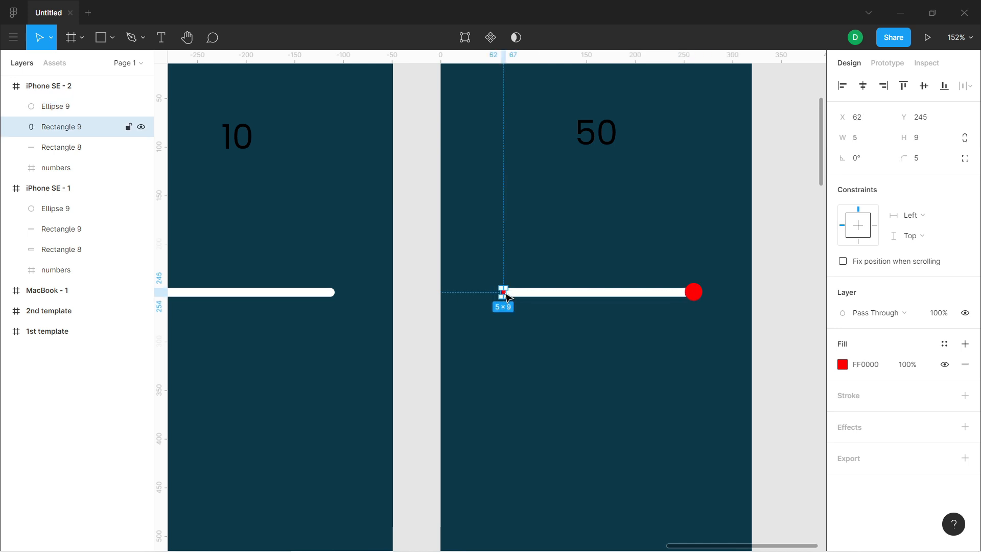
{"action": "left_click_drag", "start_coordinate": [507, 296], "coordinate": [692, 302]}
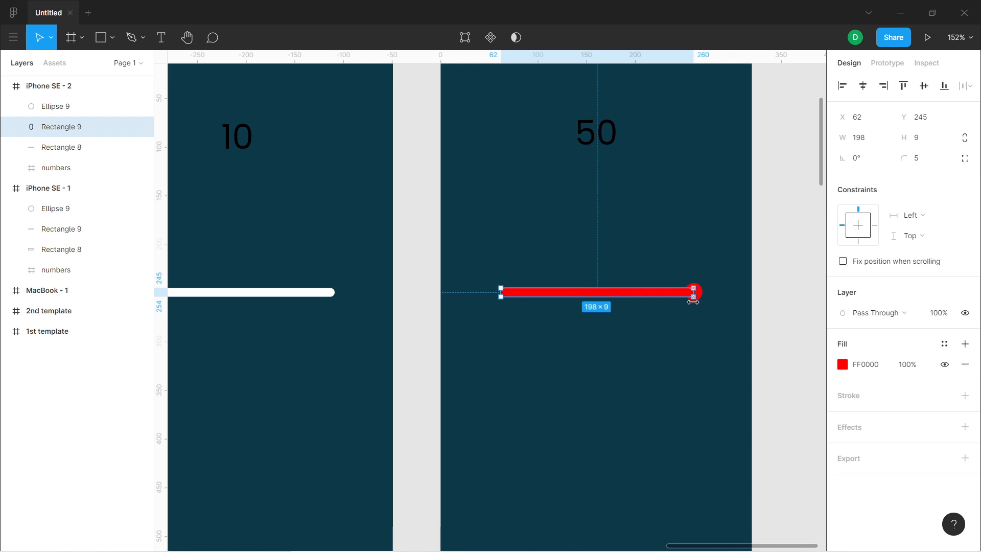
{"action": "left_click", "coordinate": [702, 346]}
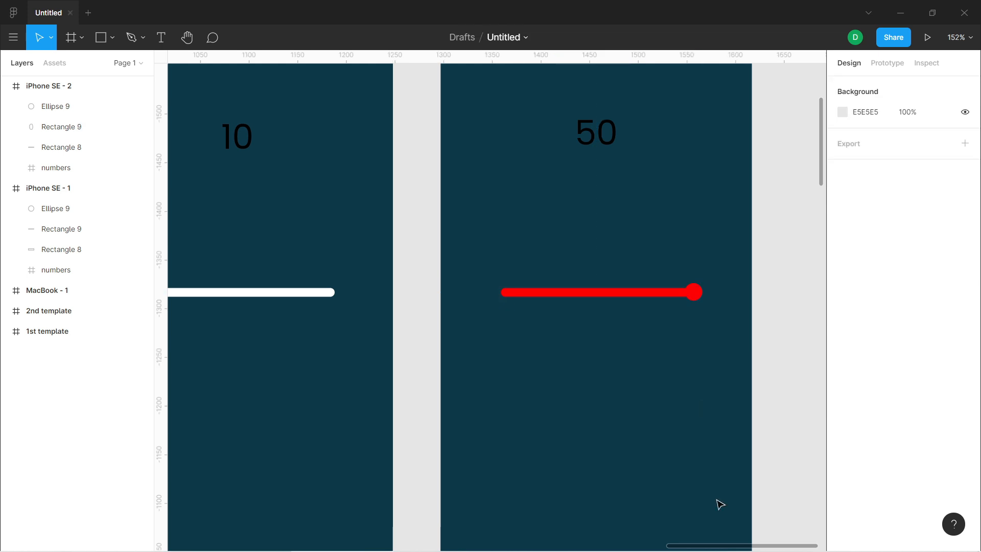
Step: Connect the red circle on iPhone SE - 1 to the iPhone SE - 2 frame with an On drag prototype interaction
{"action": "left_click_drag", "start_coordinate": [727, 544], "coordinate": [704, 546]}
{"action": "scroll", "coordinate": [705, 472], "scroll_direction": "up", "scroll_amount": 1}
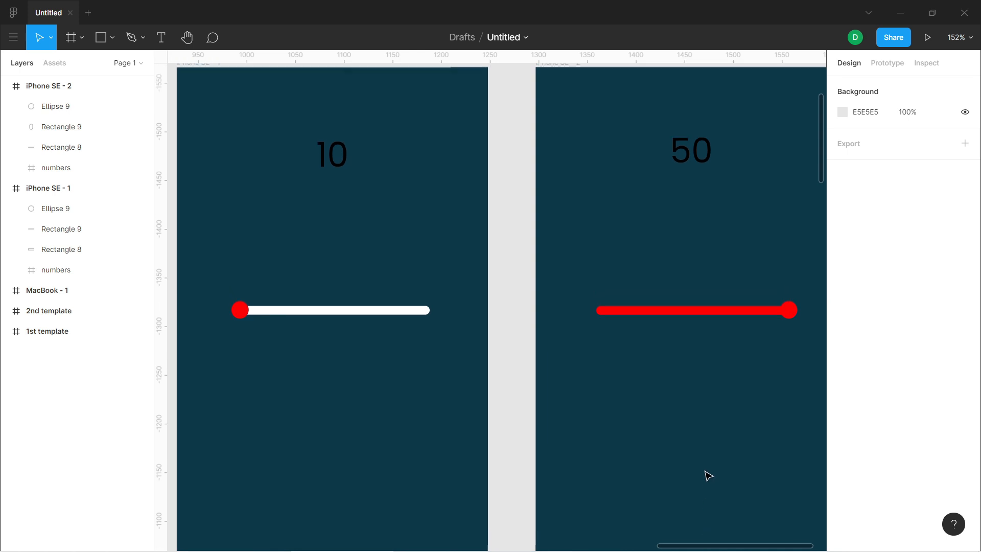
{"action": "scroll", "coordinate": [708, 474], "scroll_direction": "up", "scroll_amount": 1}
{"action": "scroll", "coordinate": [708, 475], "scroll_direction": "down", "scroll_amount": 1}
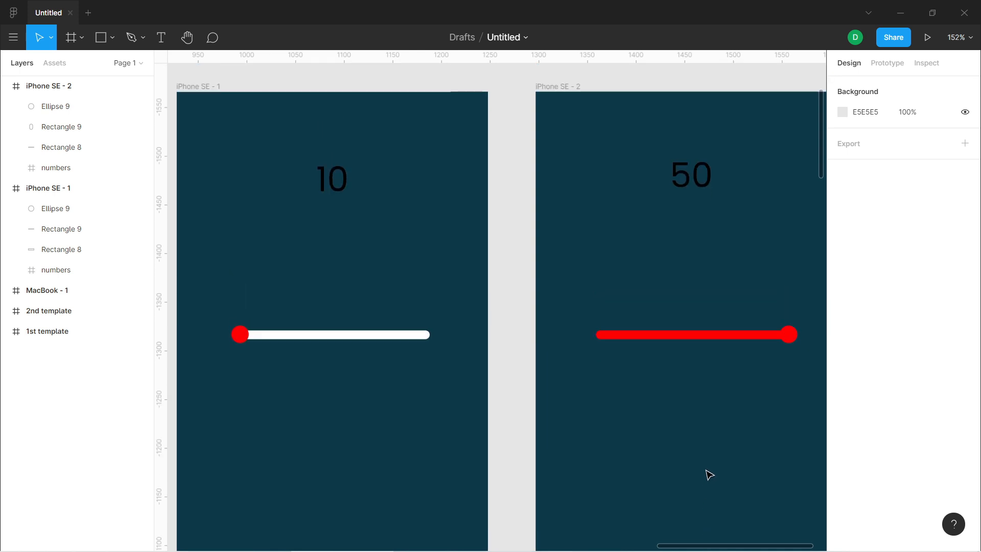
{"action": "scroll", "coordinate": [708, 475], "scroll_direction": "down", "scroll_amount": 1, "text": "ctrl"}
{"action": "mouse_move", "coordinate": [716, 549]}
{"action": "left_mouse_down"}
{"action": "mouse_move", "coordinate": [749, 550]}
{"action": "mouse_move", "coordinate": [730, 548]}
{"action": "left_mouse_up"}
{"action": "scroll", "coordinate": [725, 526], "scroll_direction": "down", "scroll_amount": 2, "text": "ctrl"}
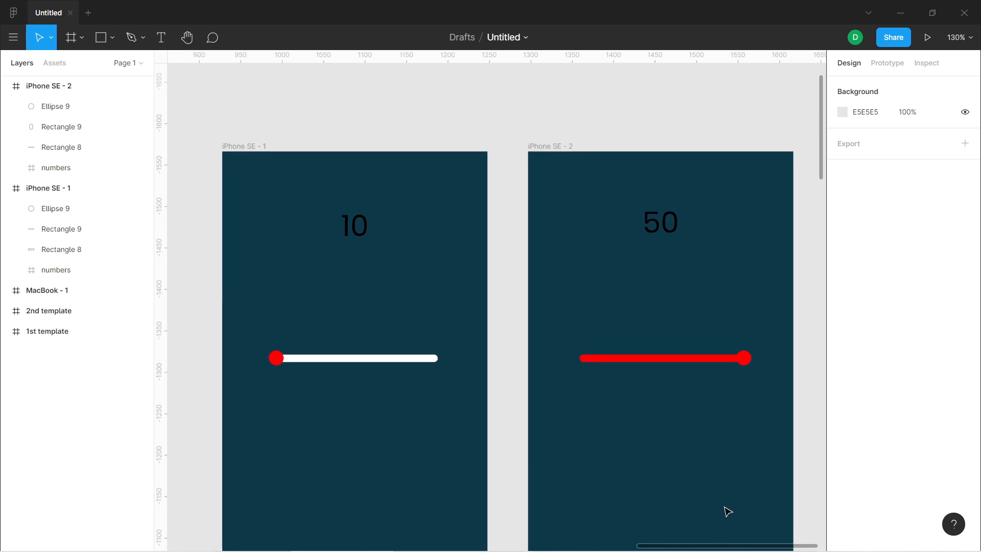
{"action": "scroll", "coordinate": [724, 511], "scroll_direction": "down", "scroll_amount": 1}
{"action": "left_click", "coordinate": [880, 68]}
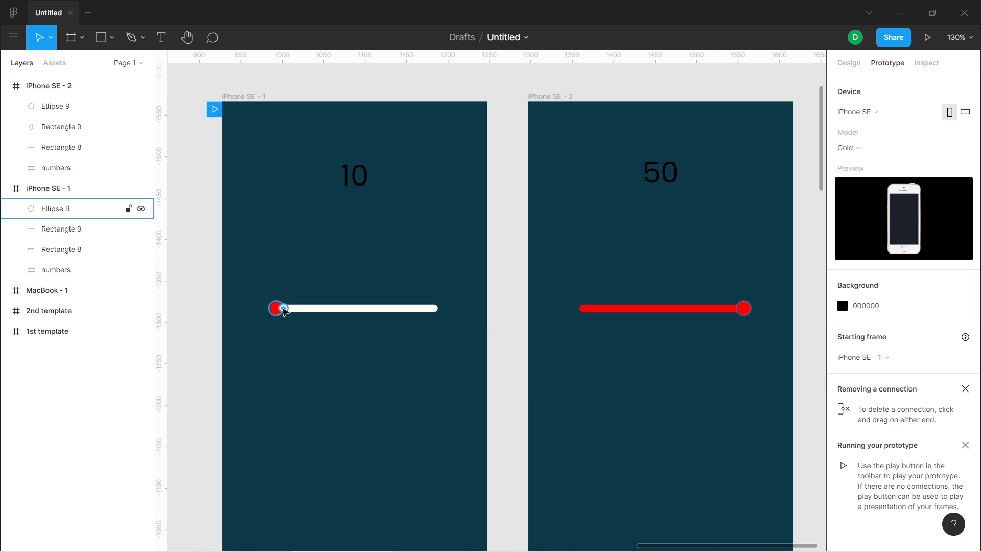
{"action": "left_click", "coordinate": [276, 308]}
{"action": "left_click_drag", "start_coordinate": [284, 308], "coordinate": [541, 286]}
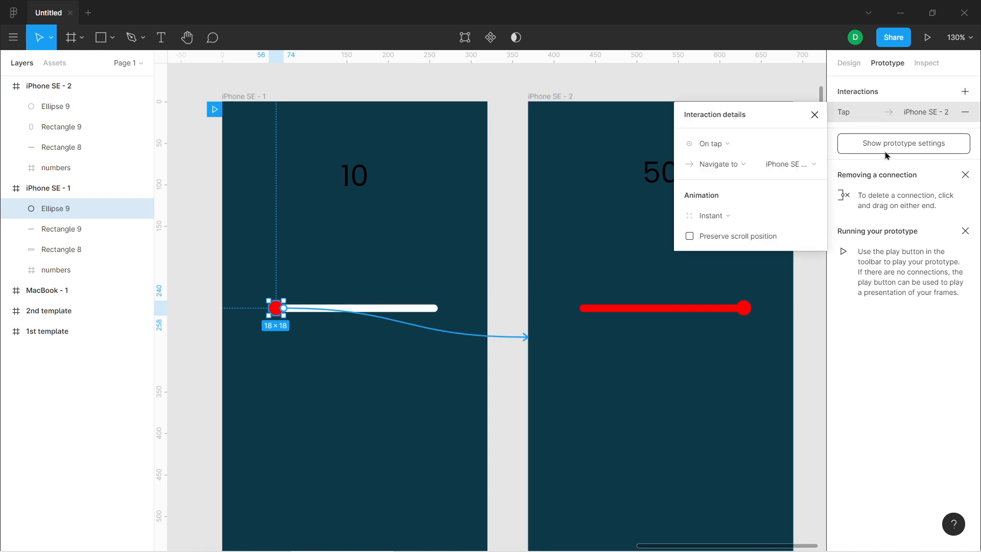
{"action": "left_click", "coordinate": [713, 147]}
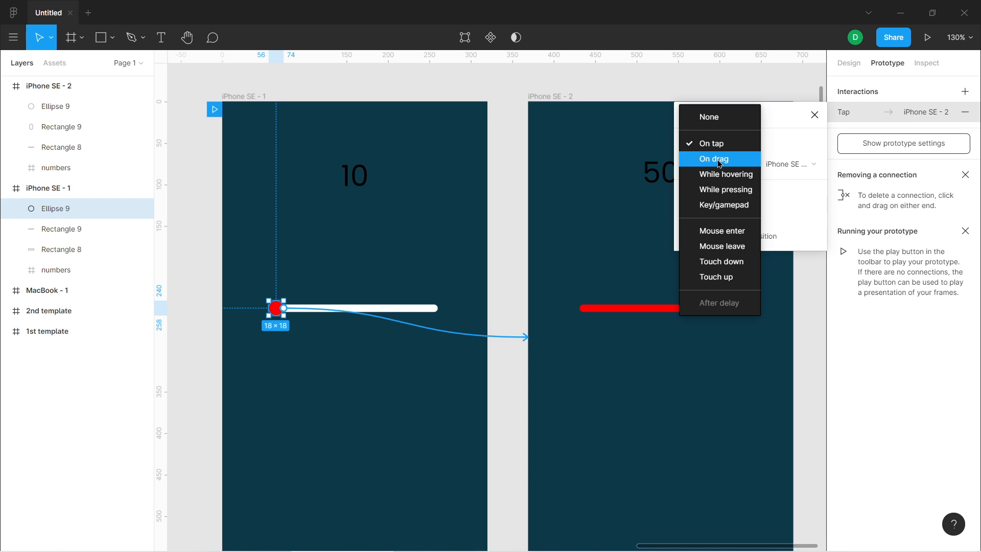
{"action": "left_click", "coordinate": [718, 160]}
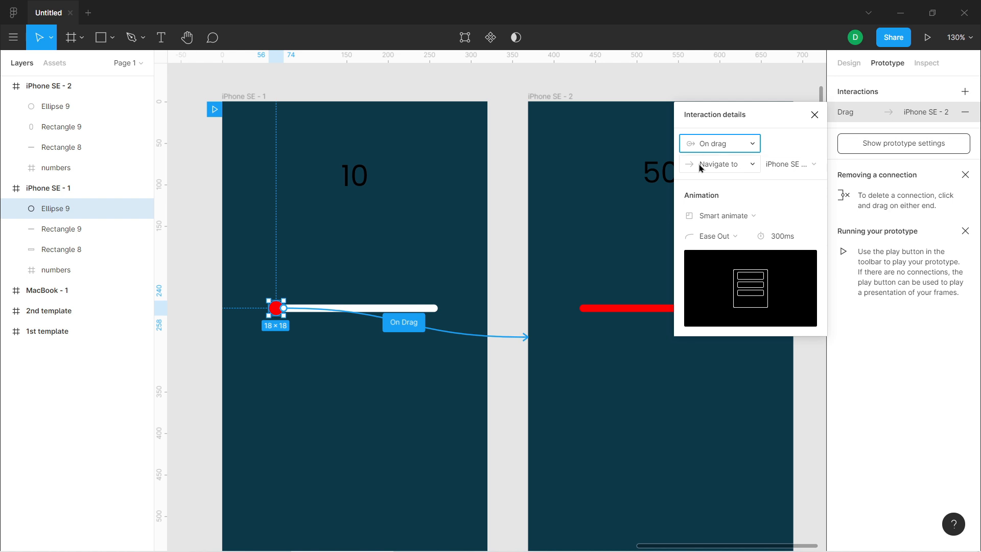
{"action": "left_click", "coordinate": [519, 413]}
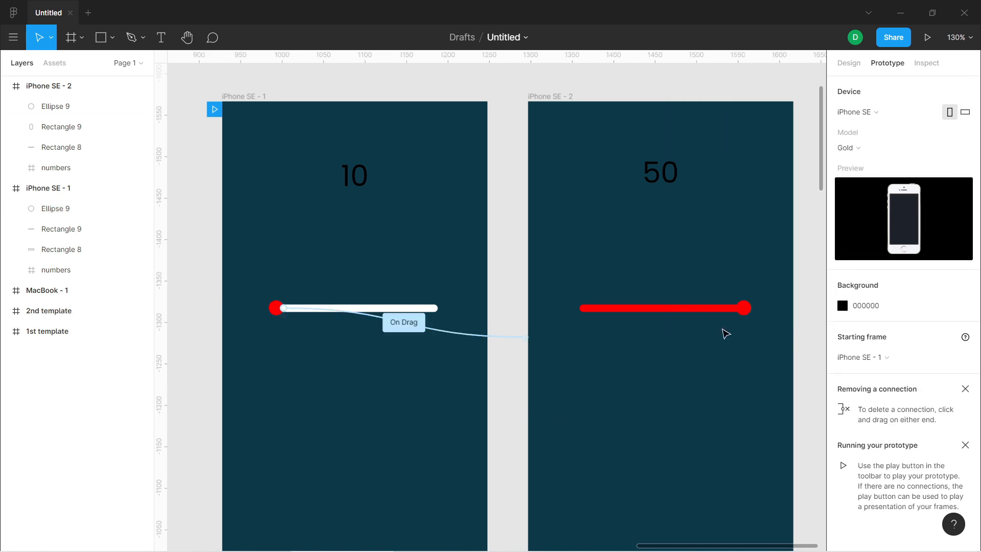
Step: Connect the red circle on iPhone SE - 2 back to the iPhone SE - 1 frame with an On drag interaction using Smart animate
{"action": "left_click", "coordinate": [750, 310]}
{"action": "left_click_drag", "start_coordinate": [751, 308], "coordinate": [490, 337]}
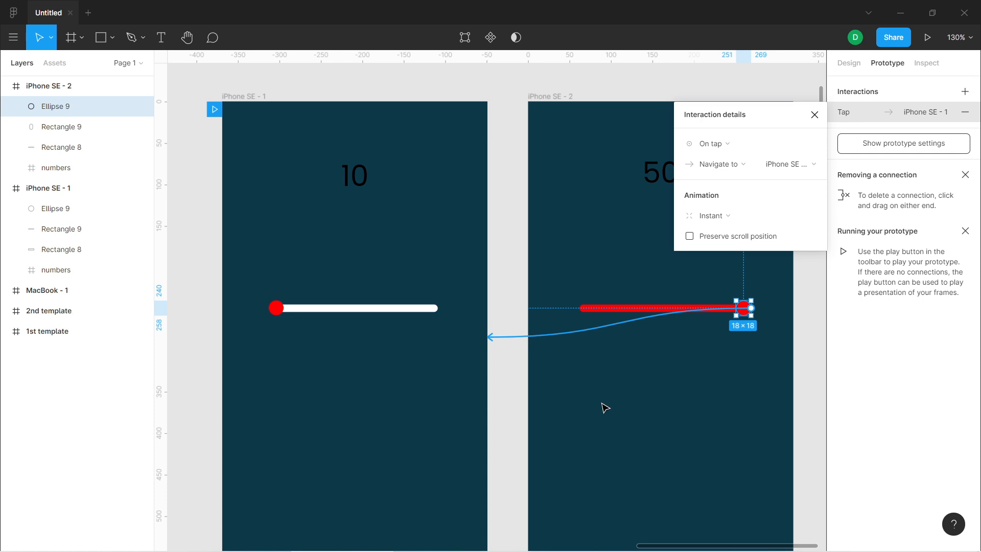
{"action": "left_click", "coordinate": [712, 147]}
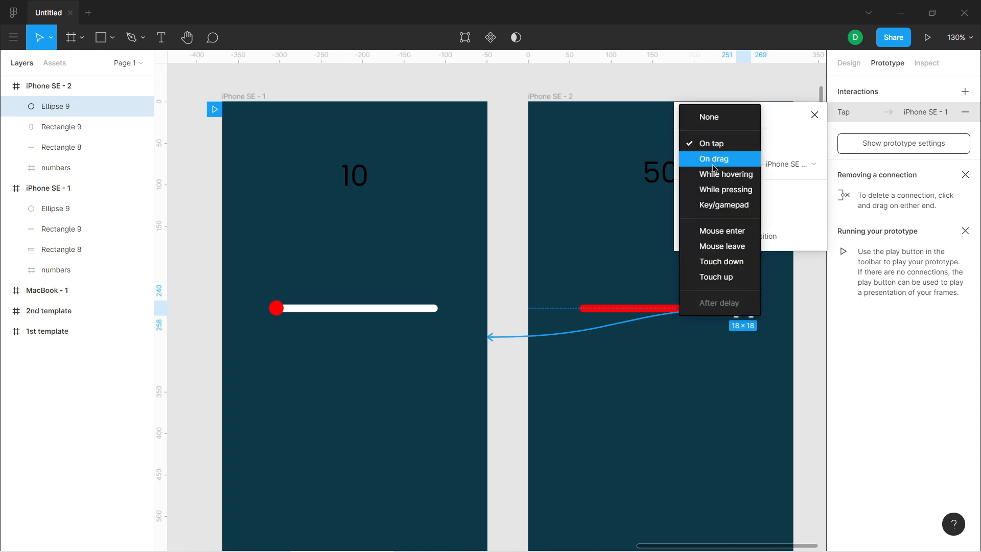
{"action": "left_click", "coordinate": [714, 159]}
{"action": "left_click", "coordinate": [718, 216]}
{"action": "left_click", "coordinate": [718, 215]}
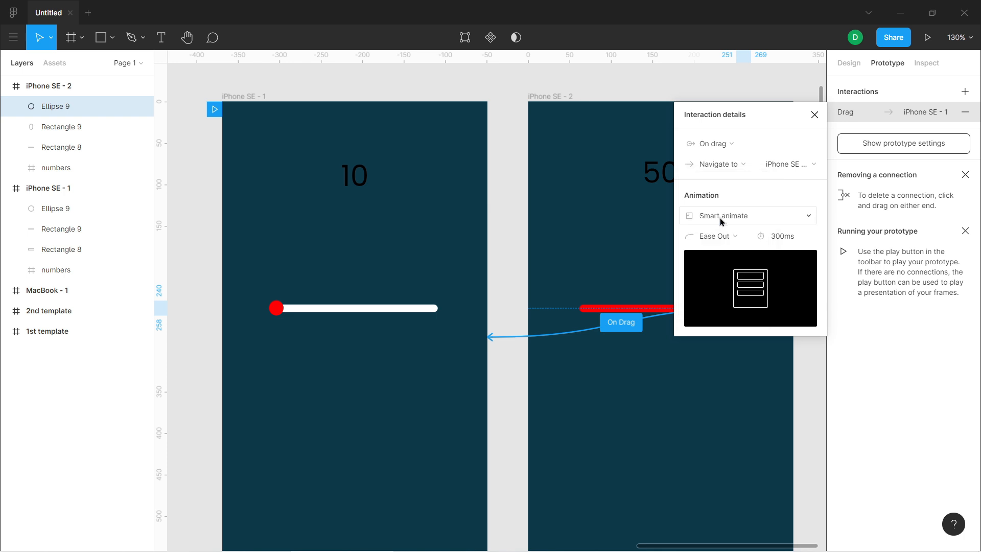
{"action": "left_click", "coordinate": [814, 114]}
Step: Review the trigger and animation settings of the interaction on the iPhone SE - 1 circle
{"action": "left_click", "coordinate": [276, 307]}
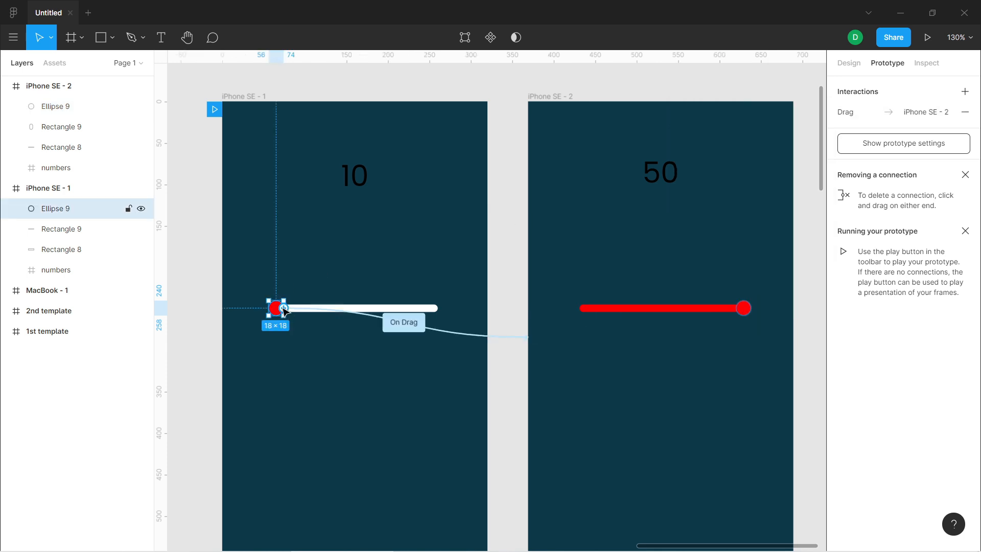
{"action": "left_click", "coordinate": [884, 112]}
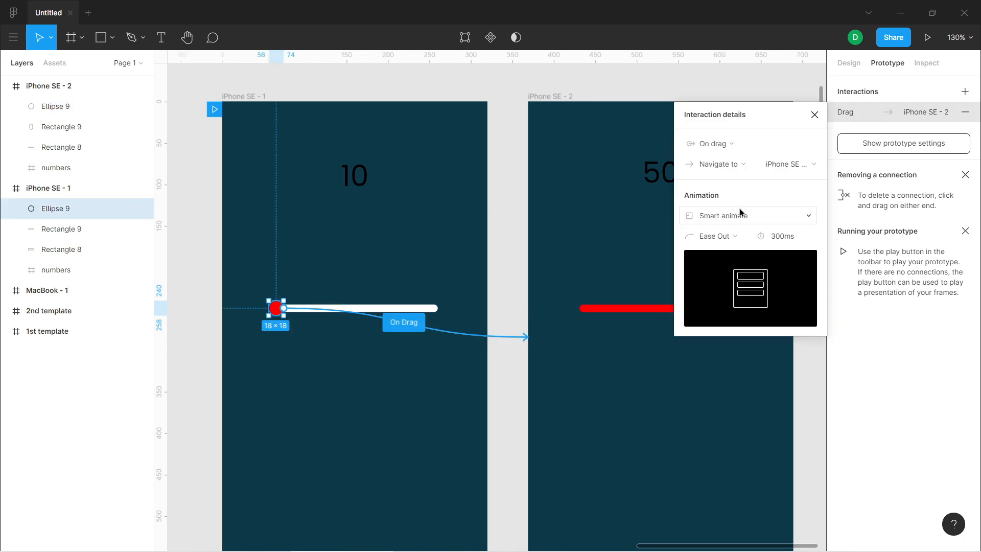
{"action": "left_click", "coordinate": [729, 392]}
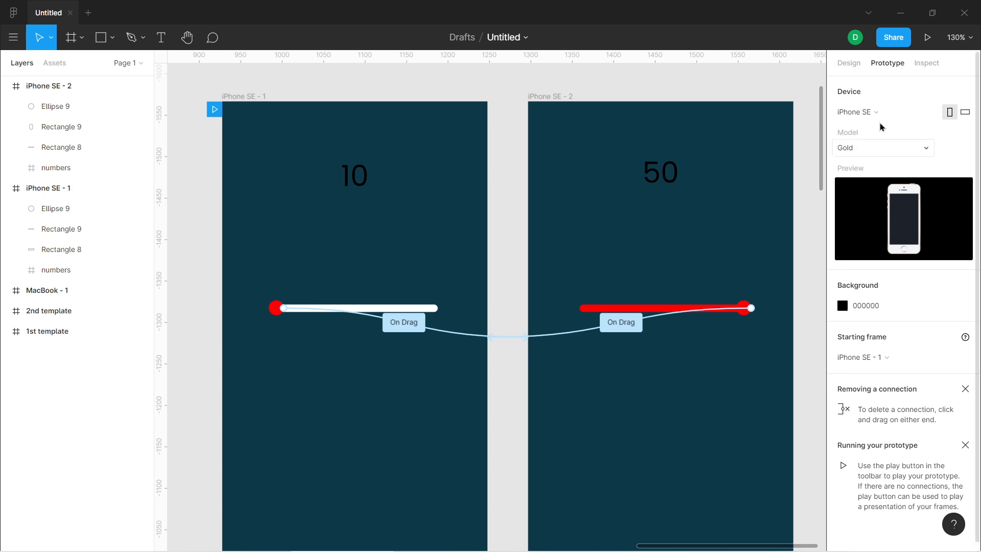
Step: Present the prototype from iPhone SE - 1, test the slider by pulling its knob to the far end, and return to the design file
{"action": "left_click", "coordinate": [243, 96]}
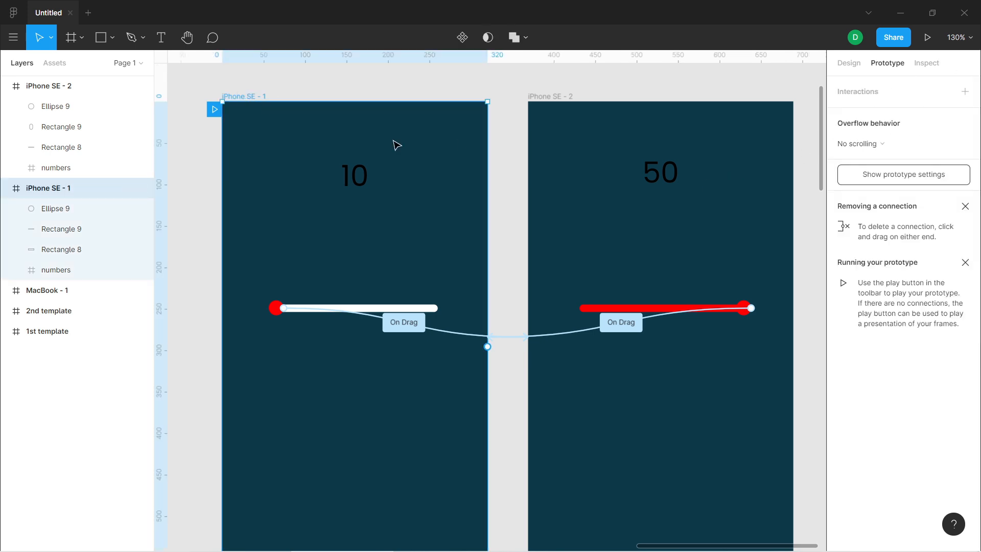
{"action": "scroll", "coordinate": [709, 281], "scroll_direction": "down", "scroll_amount": 1}
{"action": "scroll", "coordinate": [709, 281], "scroll_direction": "down", "scroll_amount": 1}
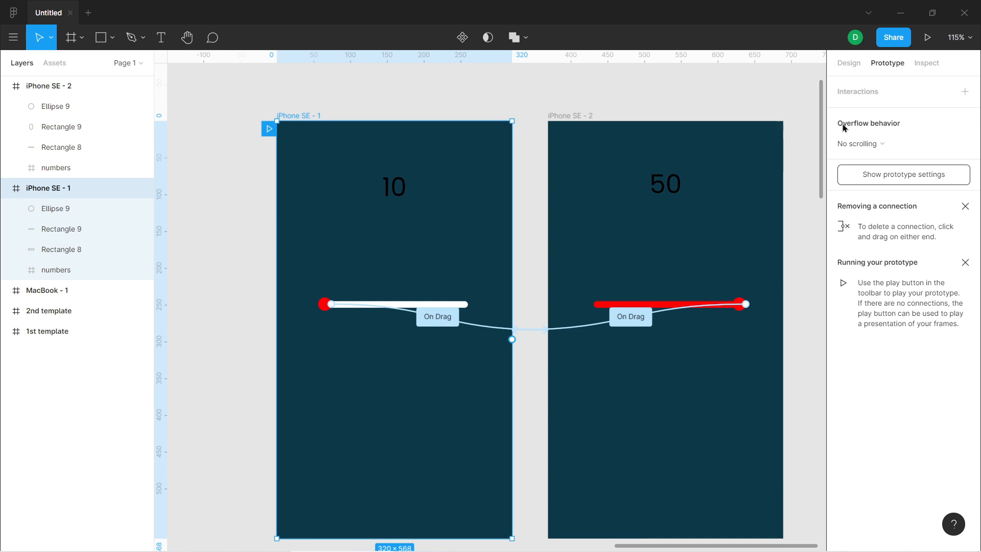
{"action": "left_click", "coordinate": [926, 39]}
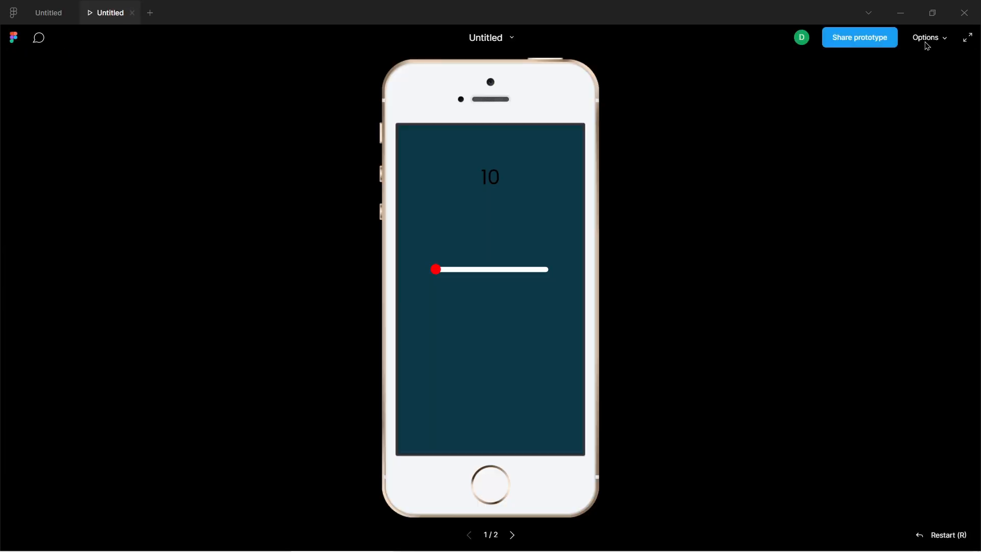
{"action": "left_click_drag", "start_coordinate": [431, 271], "coordinate": [551, 275]}
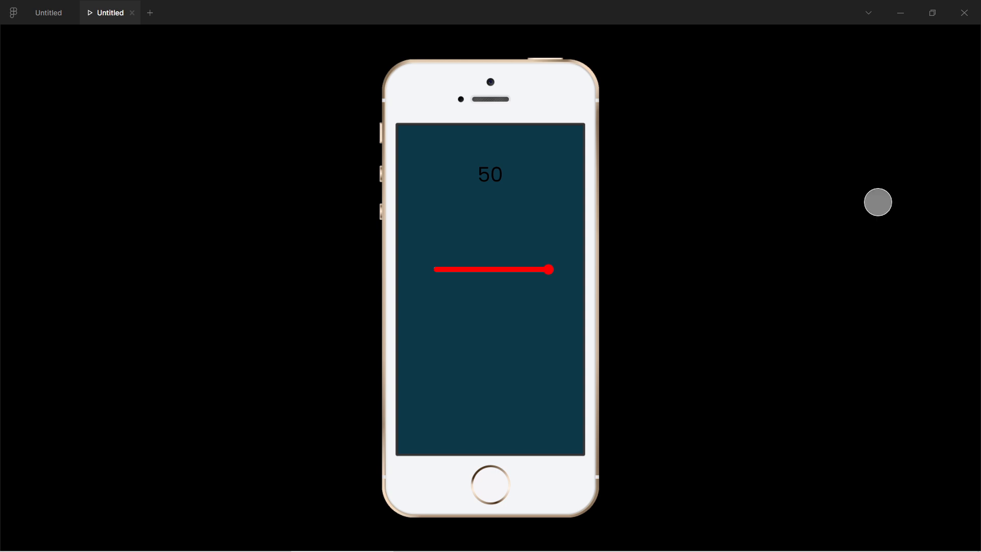
{"action": "left_click", "coordinate": [49, 16]}
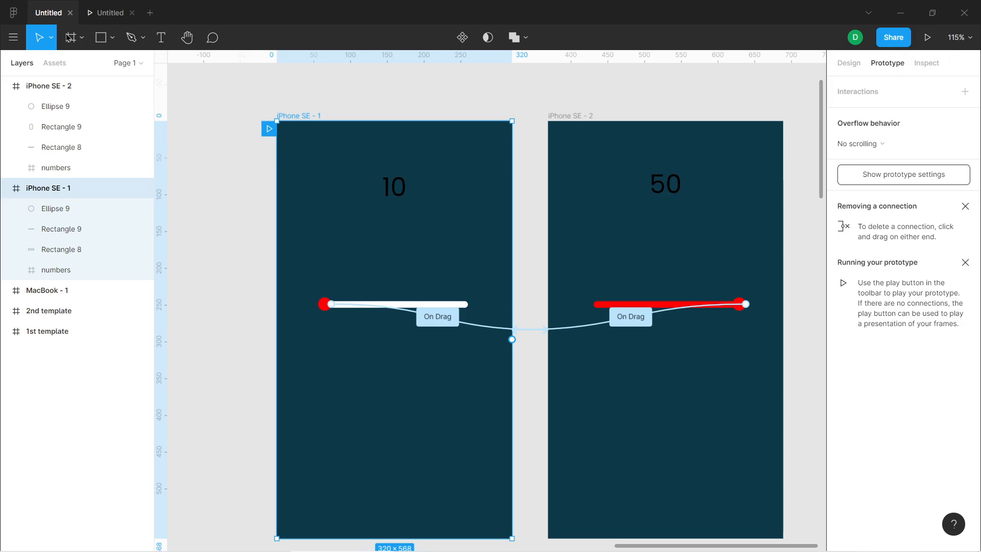
Step: Move the prototype's starting point from iPhone SE - 1 to the 1st template frame, and briefly preview it in presentation view
{"action": "scroll", "coordinate": [357, 291], "scroll_direction": "down", "scroll_amount": 2}
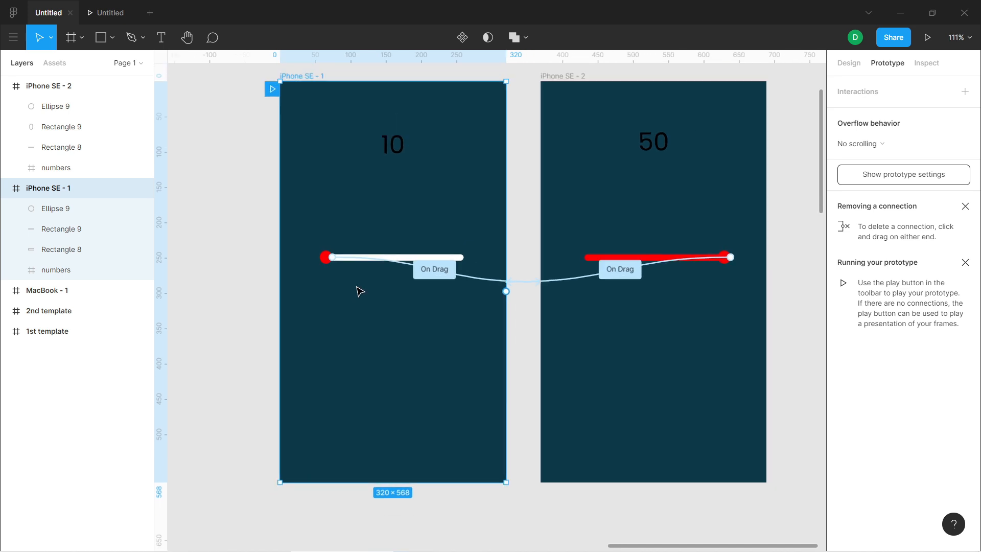
{"action": "scroll", "coordinate": [359, 290], "scroll_direction": "down", "scroll_amount": 3}
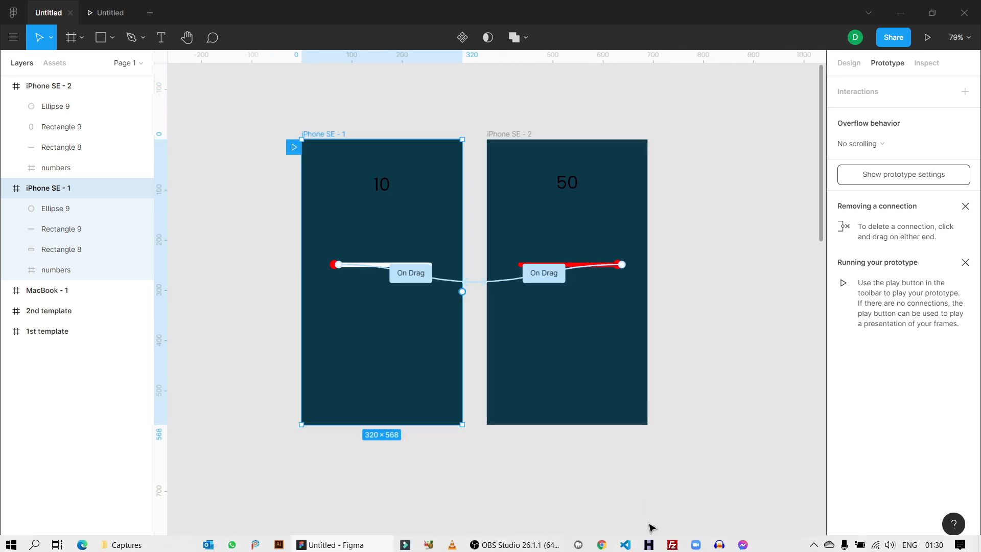
{"action": "left_click_drag", "start_coordinate": [654, 546], "coordinate": [379, 542]}
{"action": "scroll", "coordinate": [679, 467], "scroll_direction": "down", "scroll_amount": 3}
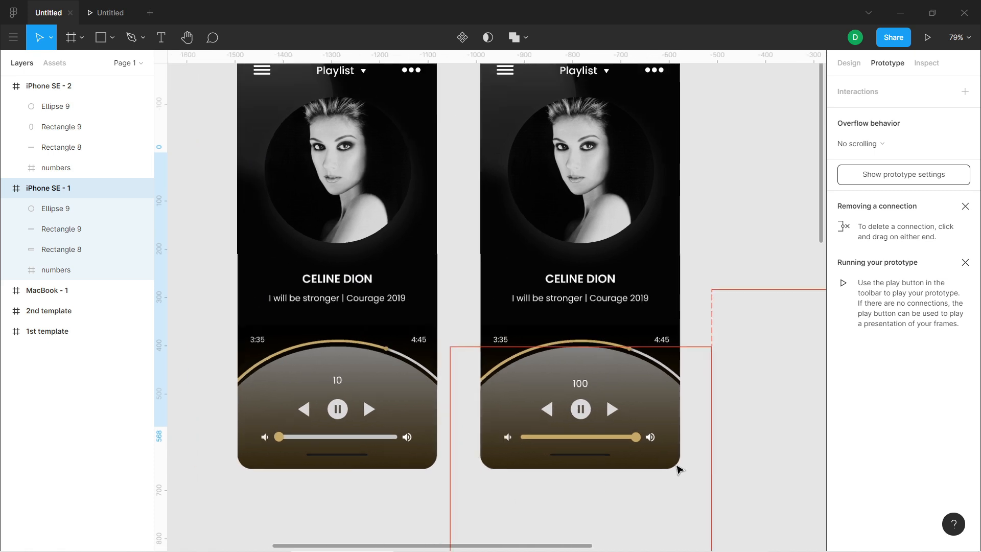
{"action": "left_click_drag", "start_coordinate": [615, 544], "coordinate": [678, 544]}
{"action": "left_click_drag", "start_coordinate": [783, 231], "coordinate": [231, 141]}
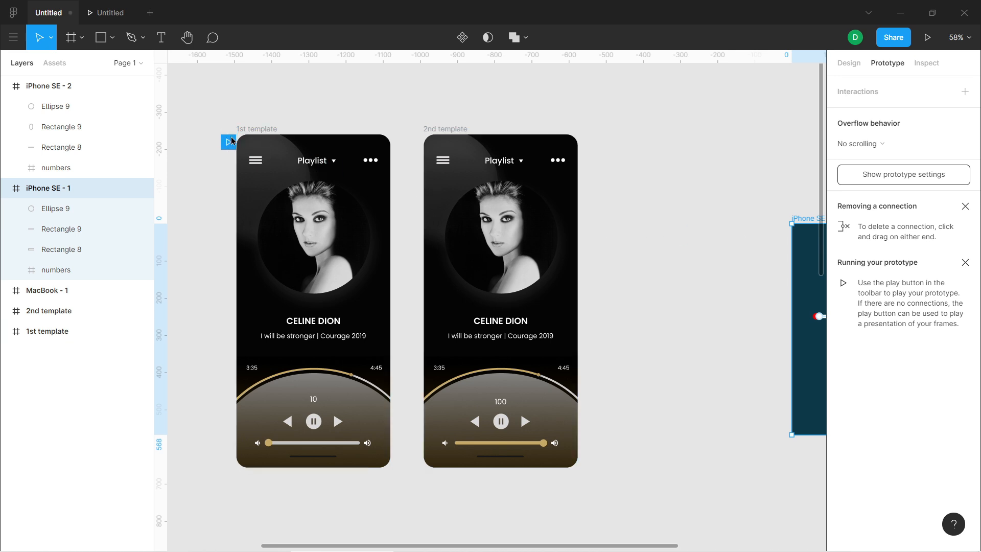
{"action": "left_click", "coordinate": [932, 41]}
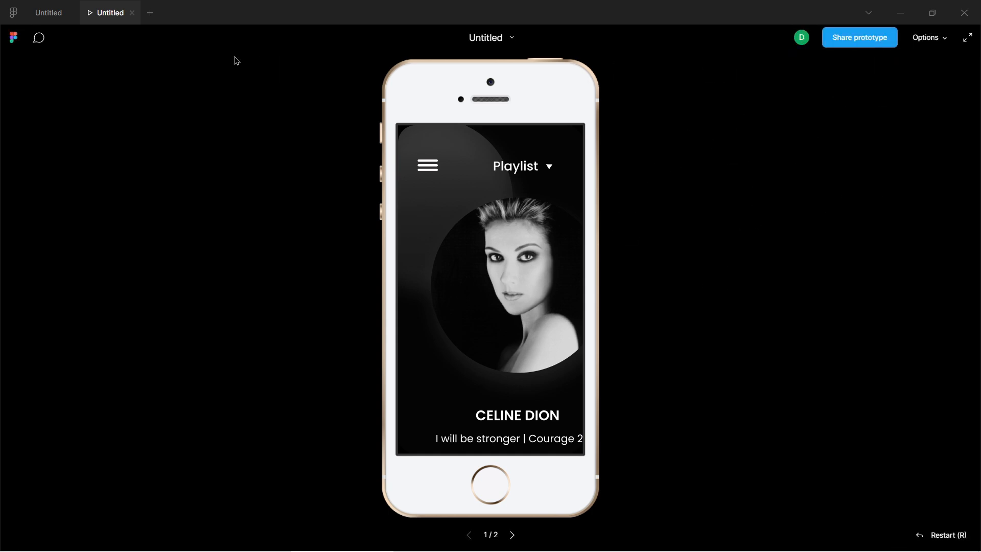
{"action": "left_click", "coordinate": [132, 12]}
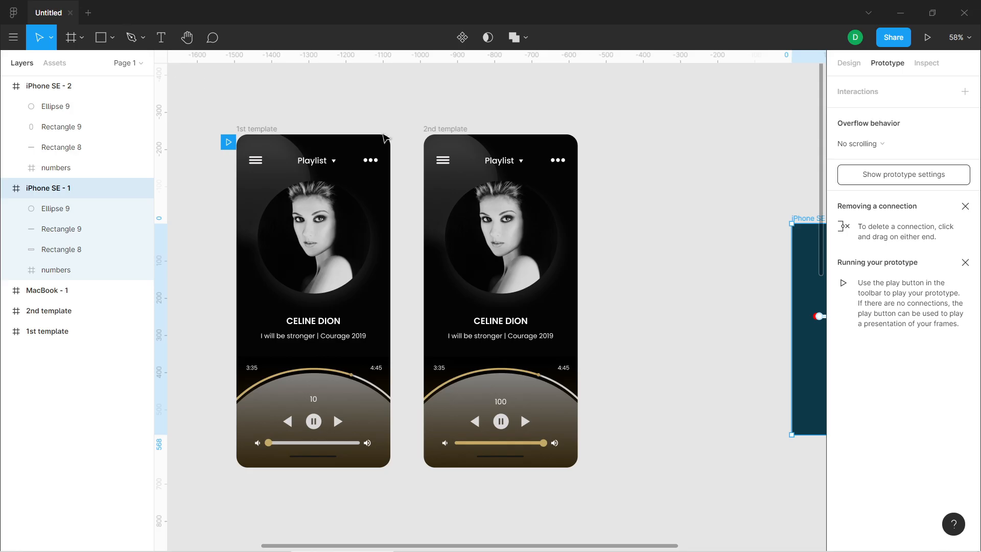
Step: Set the prototype's preview device to iPhone 11 Pro Max
{"action": "left_click", "coordinate": [252, 130]}
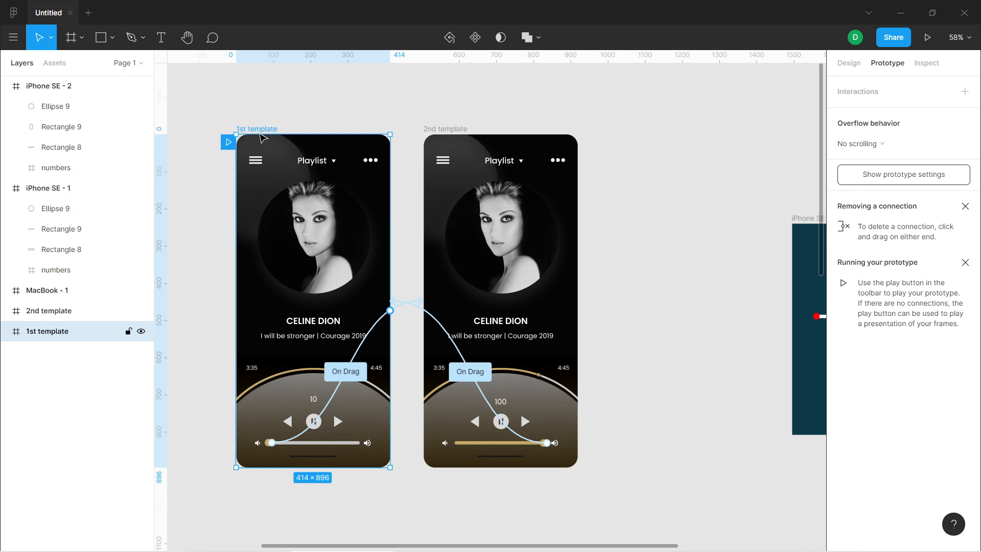
{"action": "key", "text": "Escape"}
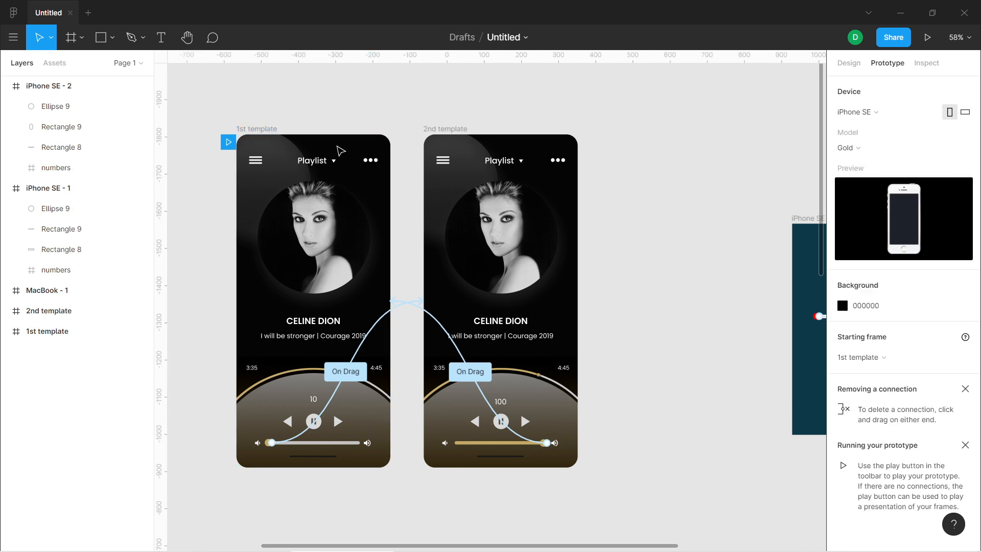
{"action": "left_click", "coordinate": [864, 112]}
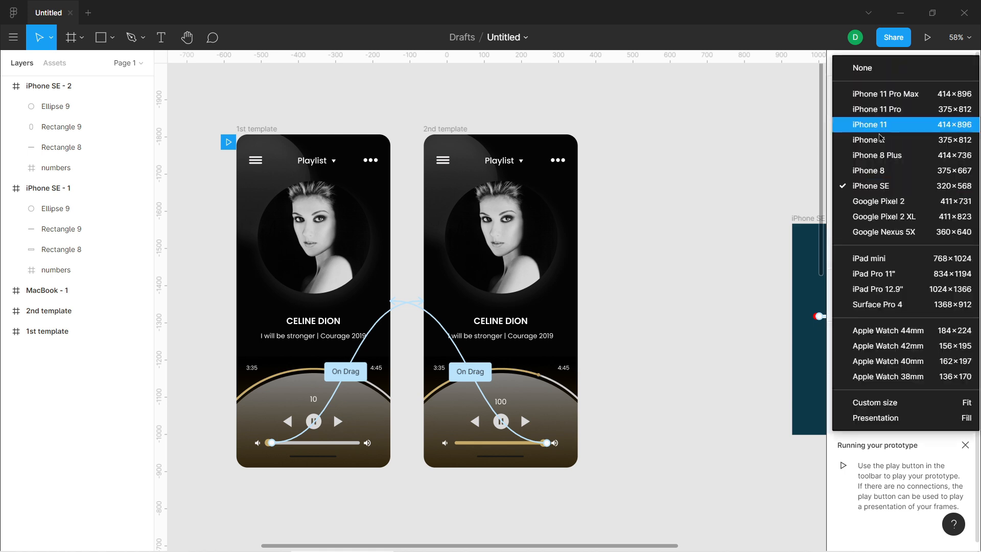
{"action": "left_click", "coordinate": [888, 99]}
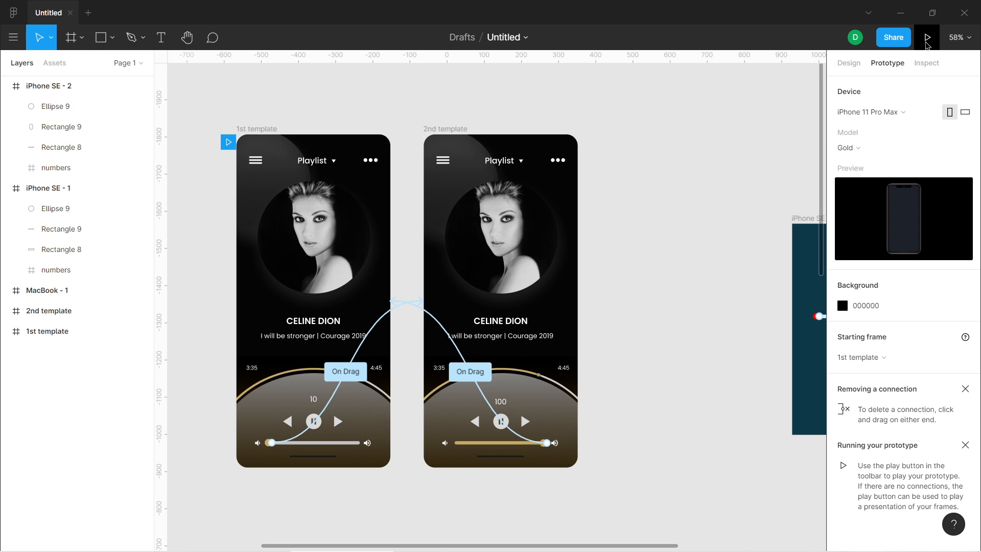
Step: Present the prototype from the 1st template and test the volume slider by pulling its knob to the far end
{"action": "left_click", "coordinate": [926, 38]}
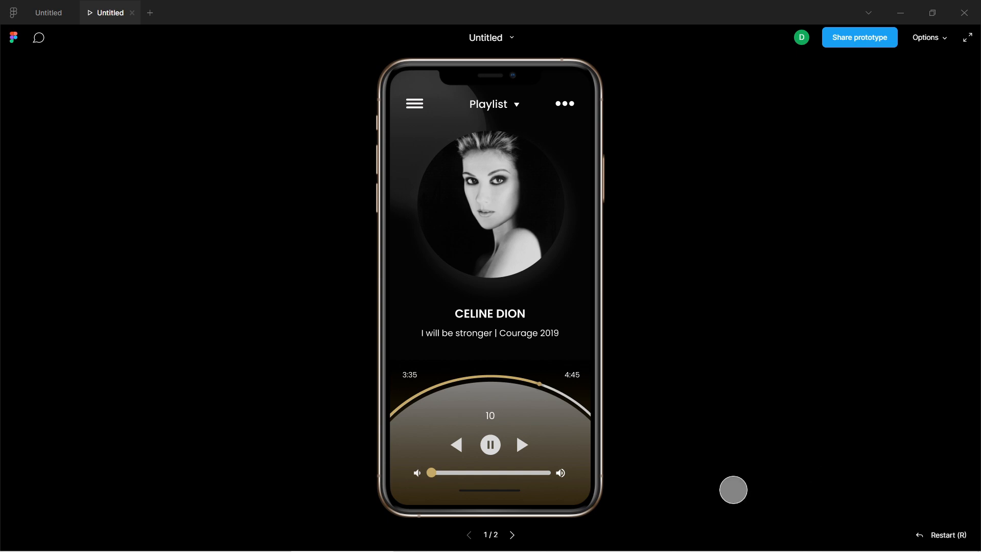
{"action": "left_click_drag", "start_coordinate": [439, 473], "coordinate": [587, 462]}
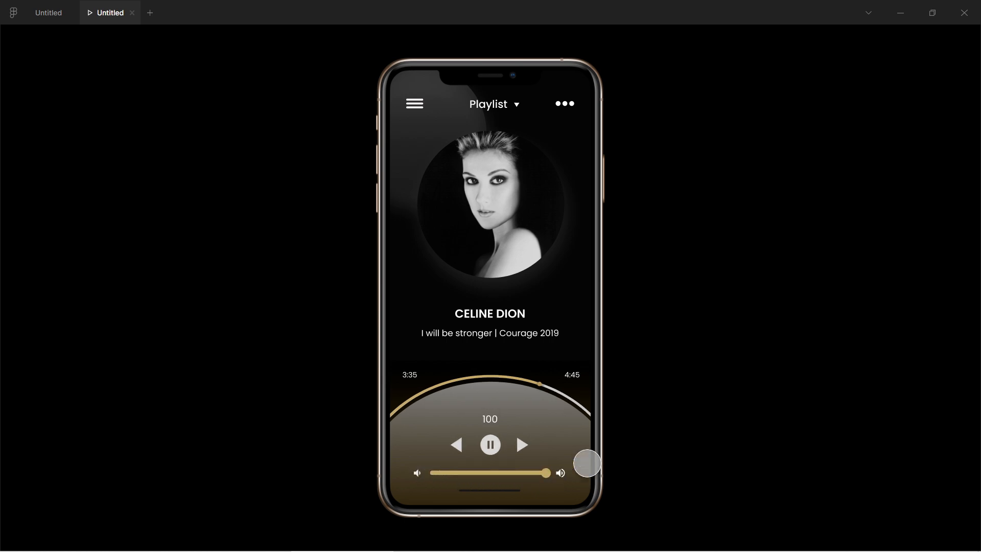